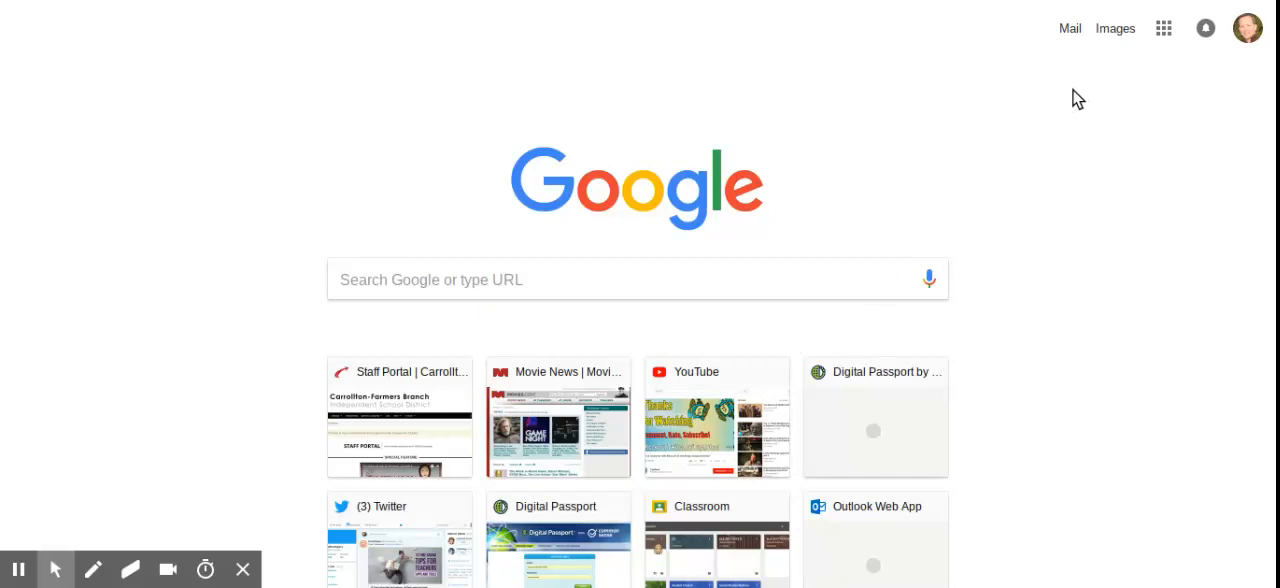
Open Google Slides and create a new blank presentation.
{"action": "left_click", "coordinate": [1164, 32]}
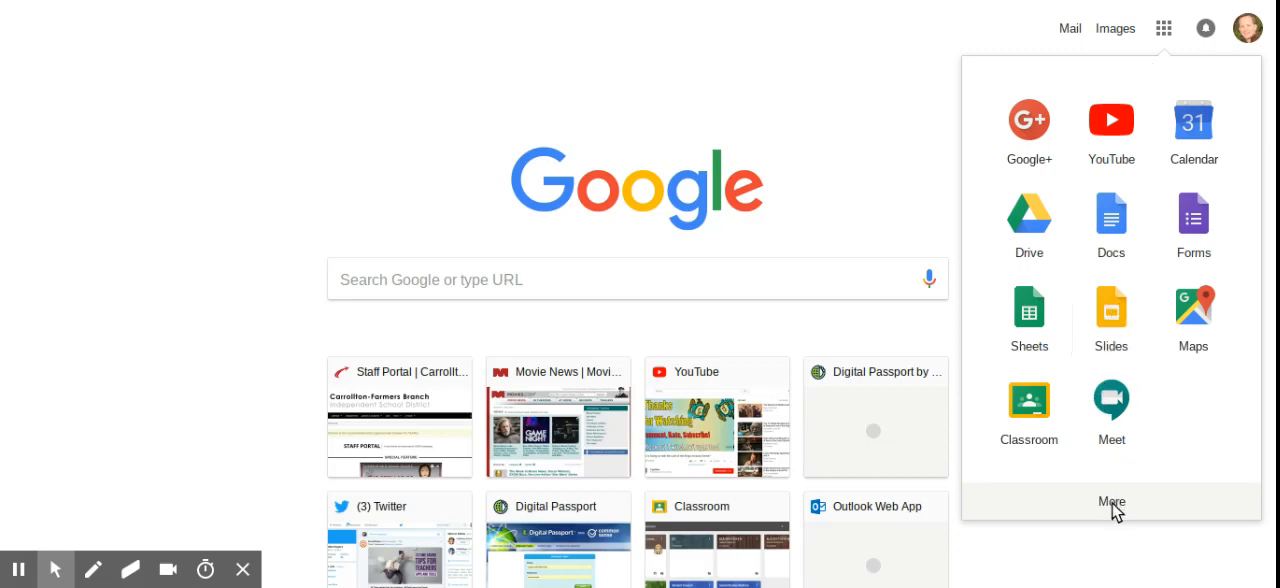
{"action": "left_click", "coordinate": [1111, 315]}
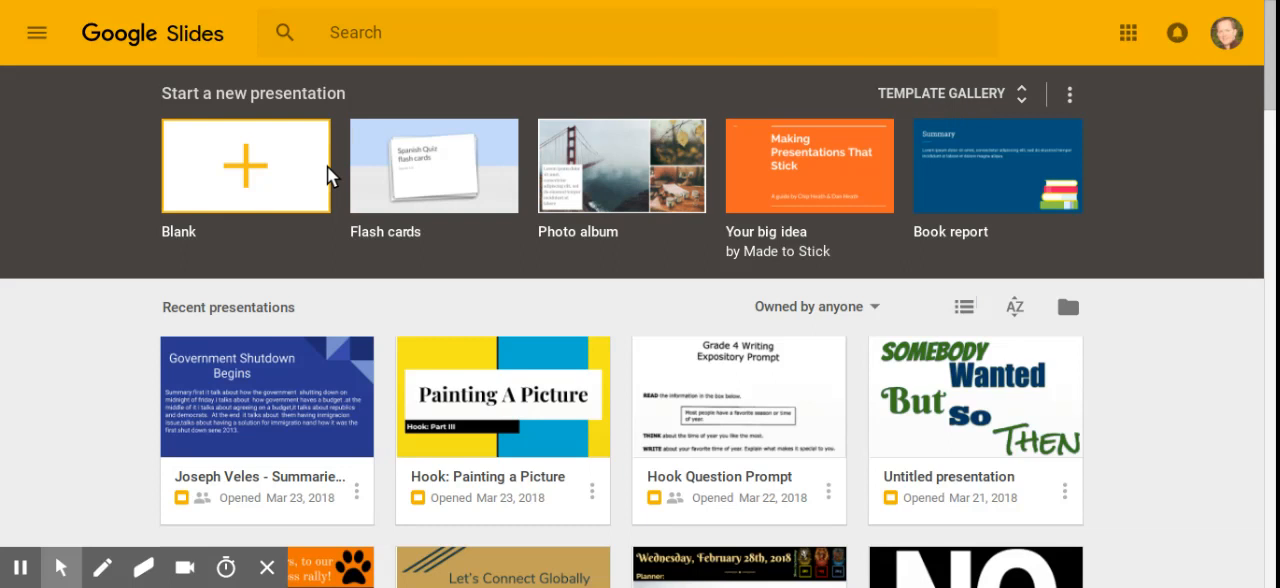
{"action": "left_click", "coordinate": [250, 177]}
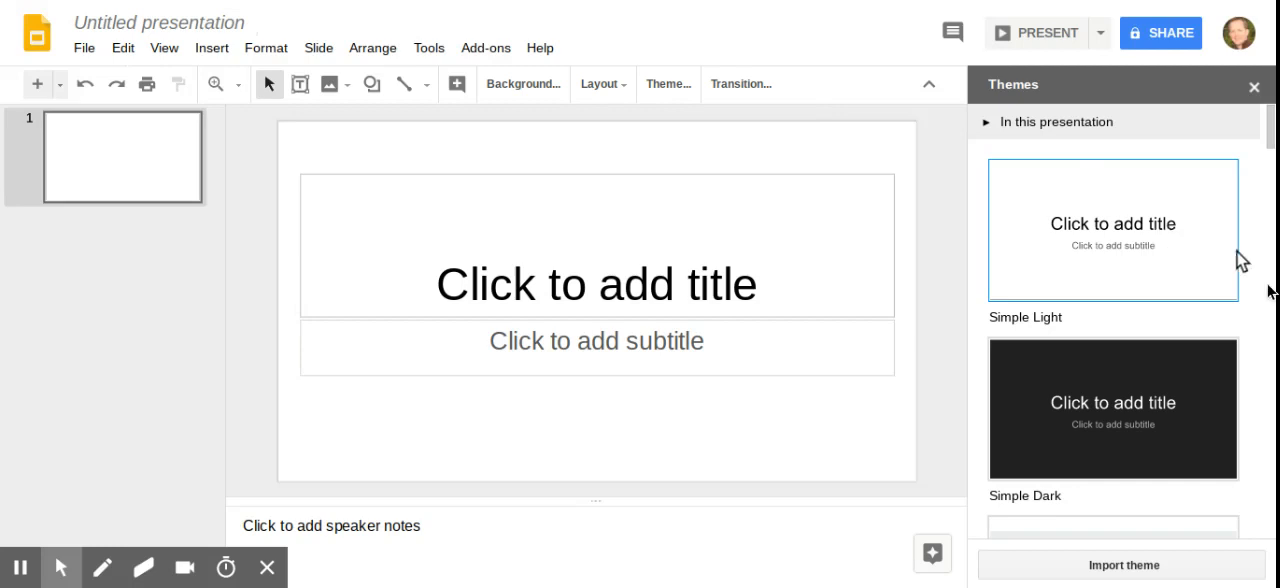
Apply the Material theme to the presentation.
{"action": "scroll", "coordinate": [1268, 290], "scroll_direction": "down", "scroll_amount": 4}
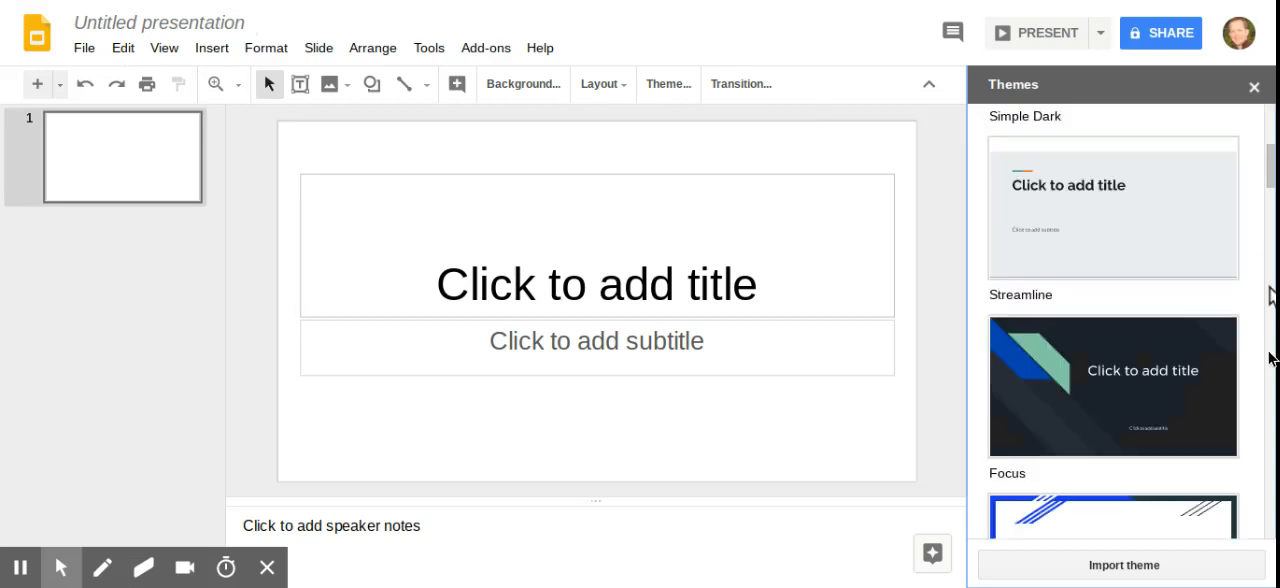
{"action": "scroll", "coordinate": [1272, 362], "scroll_direction": "down", "scroll_amount": 4}
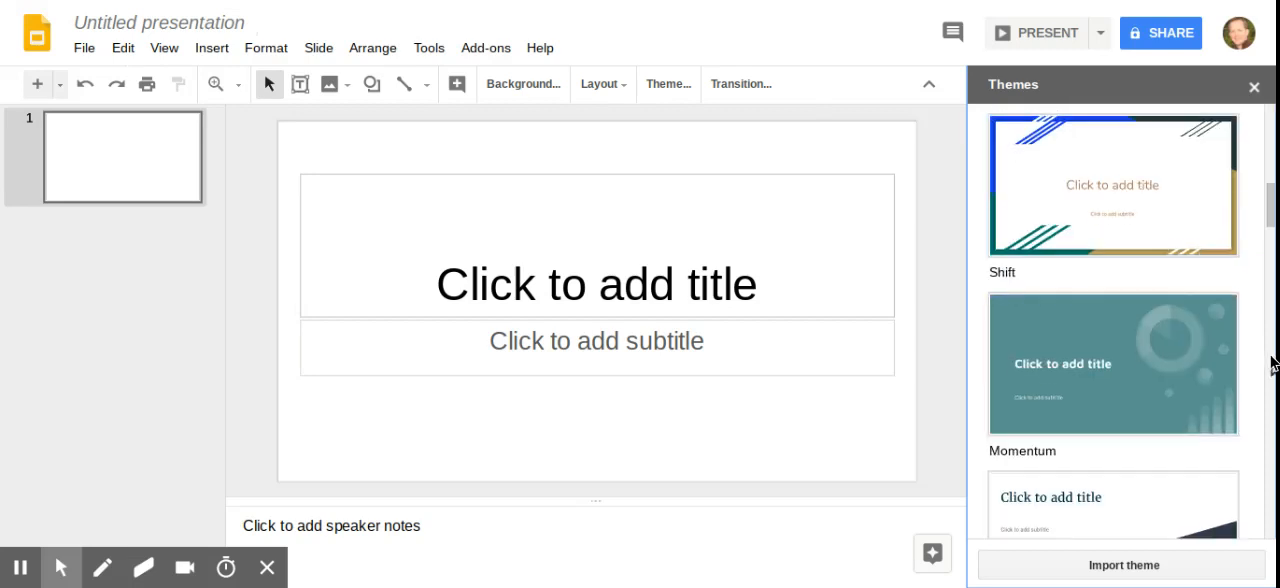
{"action": "left_click", "coordinate": [1270, 372]}
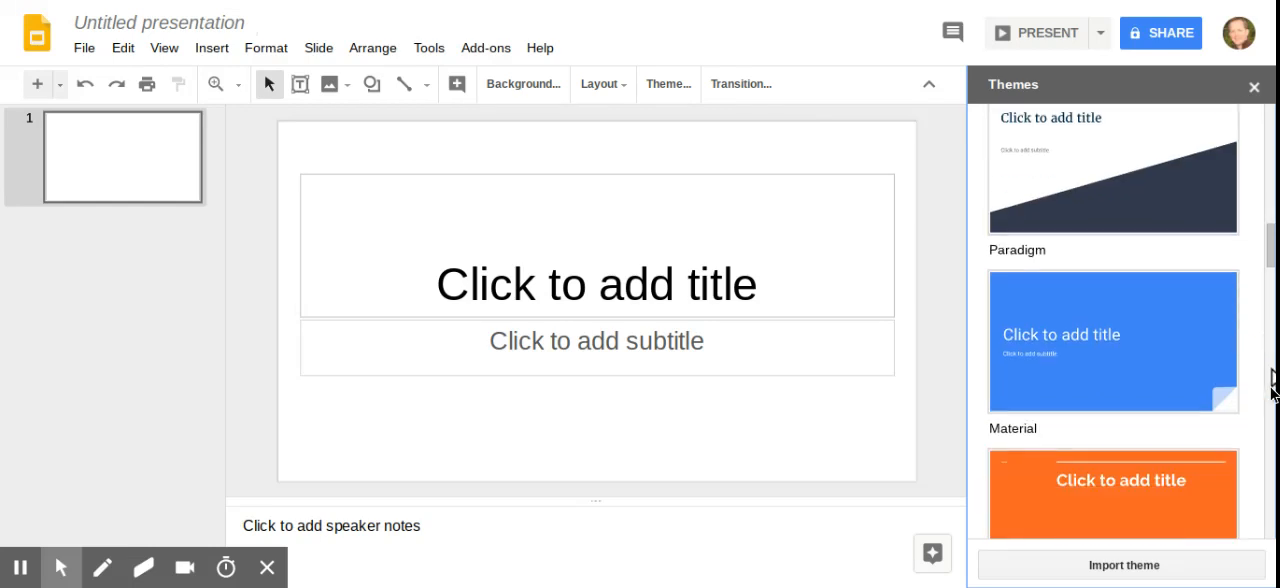
{"action": "left_click", "coordinate": [1142, 339]}
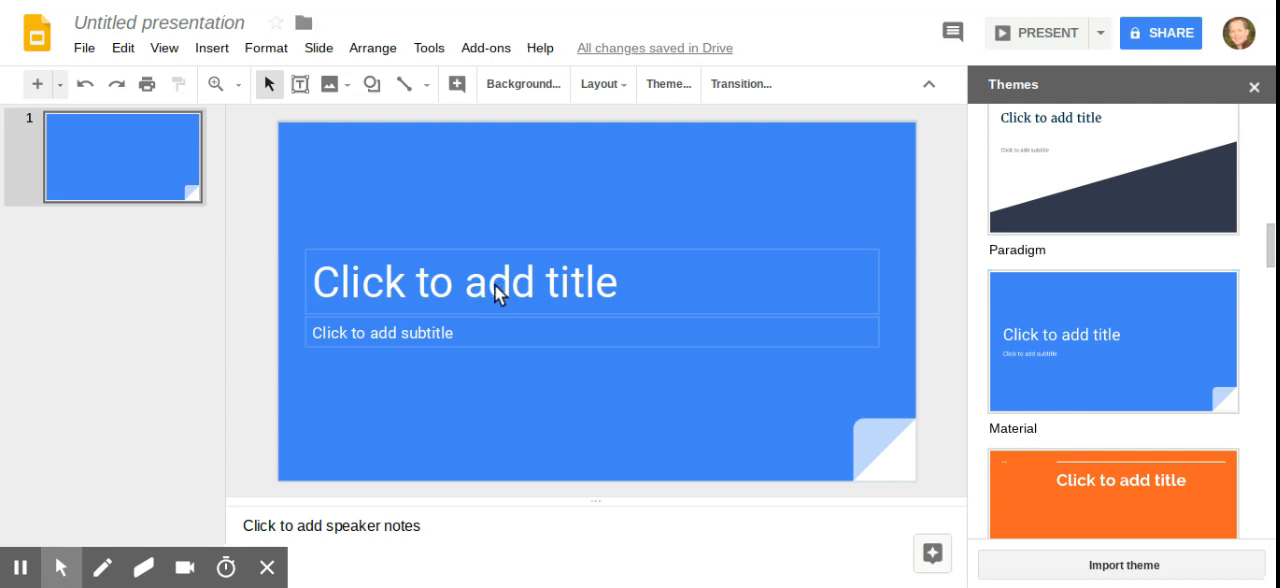
Enter "Book Buzz" as the title of the opening slide.
{"action": "left_click", "coordinate": [494, 285]}
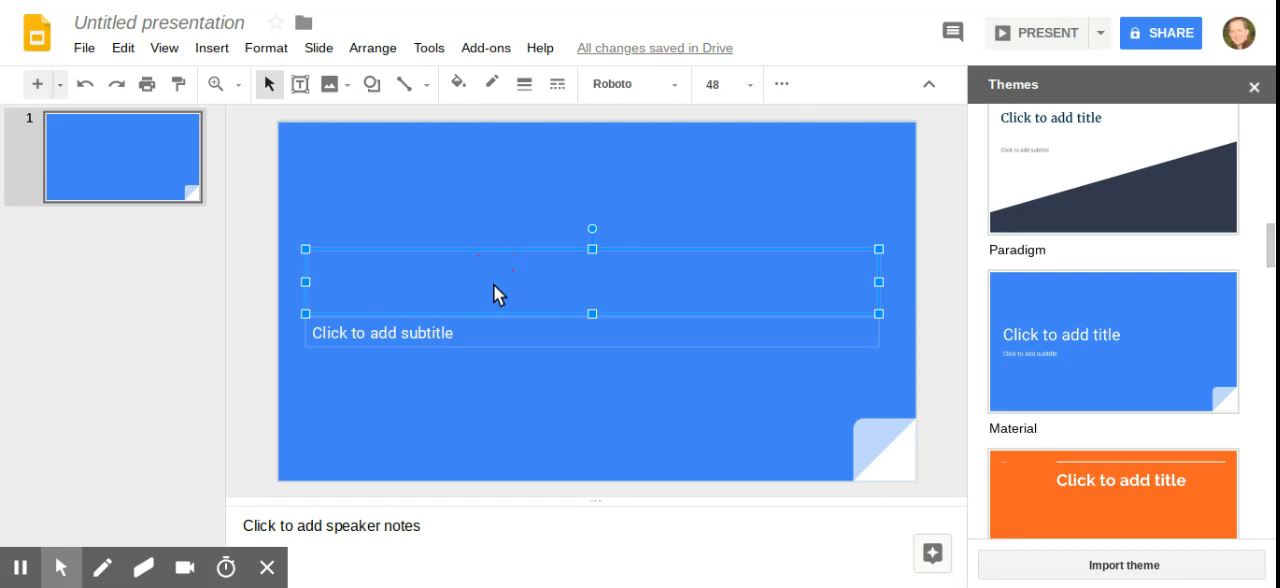
{"action": "type", "text": "Bo"}
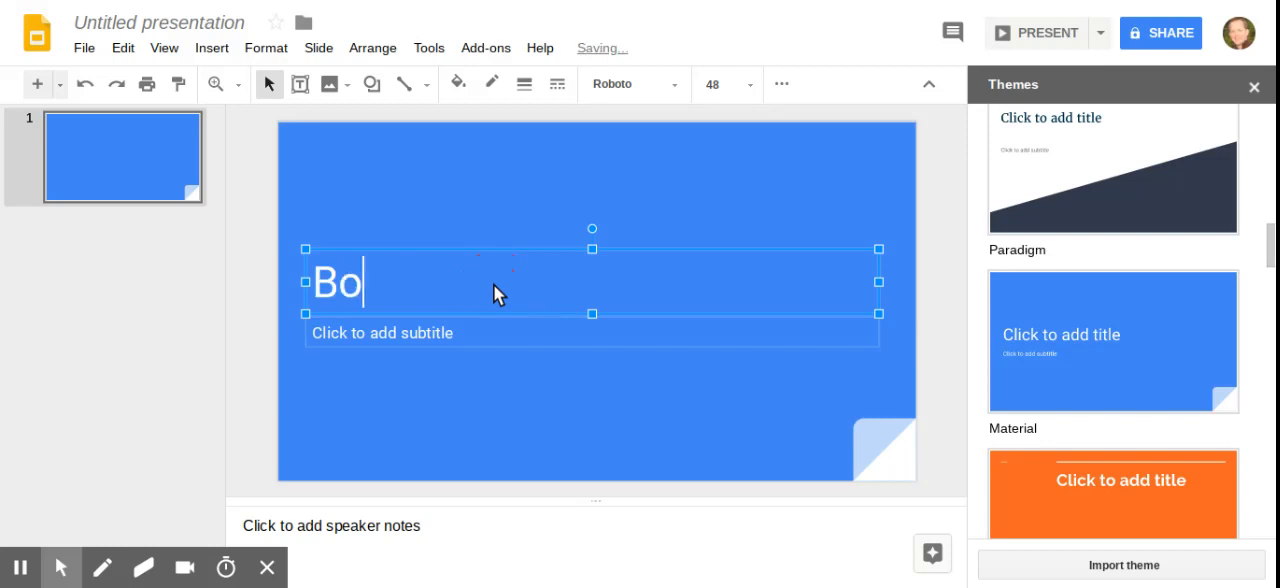
{"action": "type", "text": "ok Buzz"}
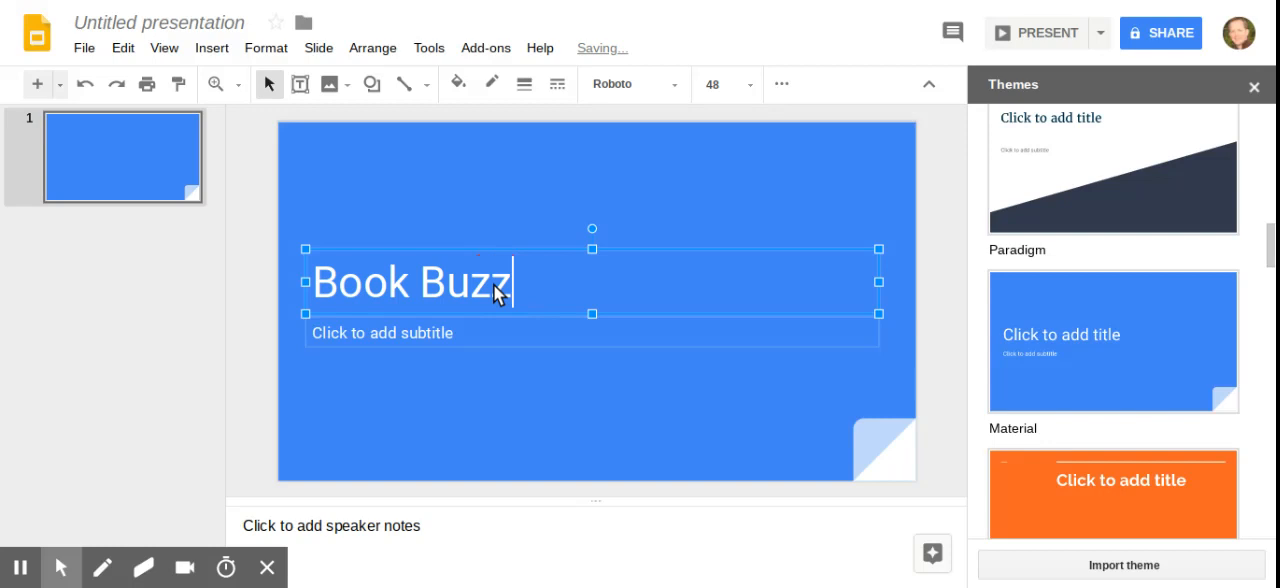
Fill the subtitle with "By" and the presenter's name, and rename the presentation as Book Buzz.
{"action": "left_click", "coordinate": [435, 332]}
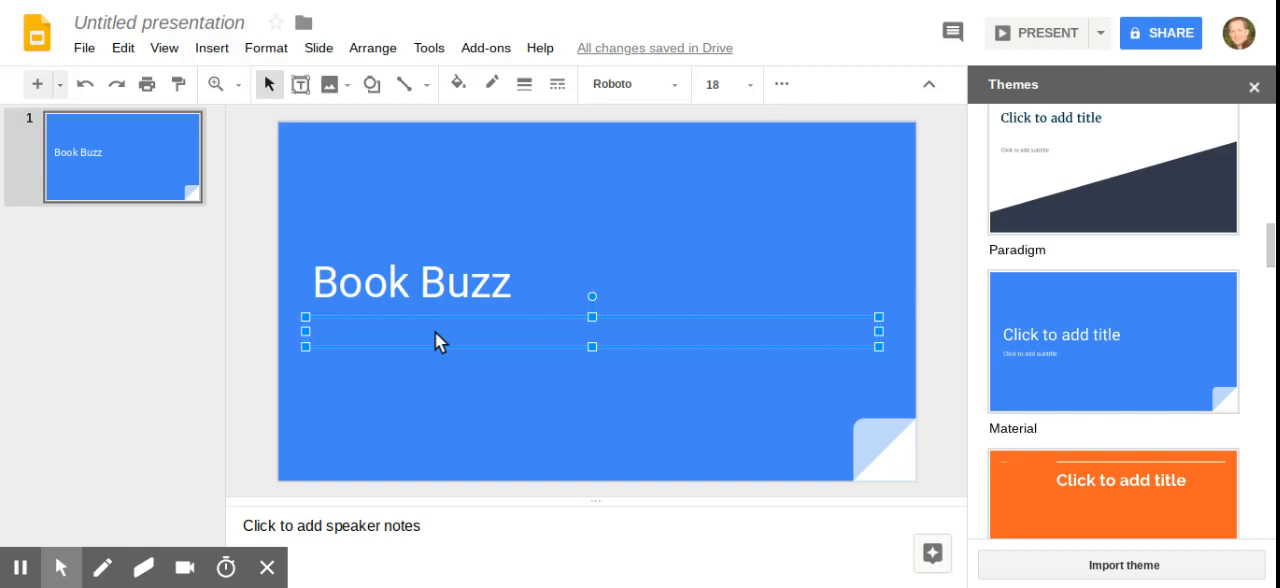
{"action": "type", "text": "By Mr. Rogers"}
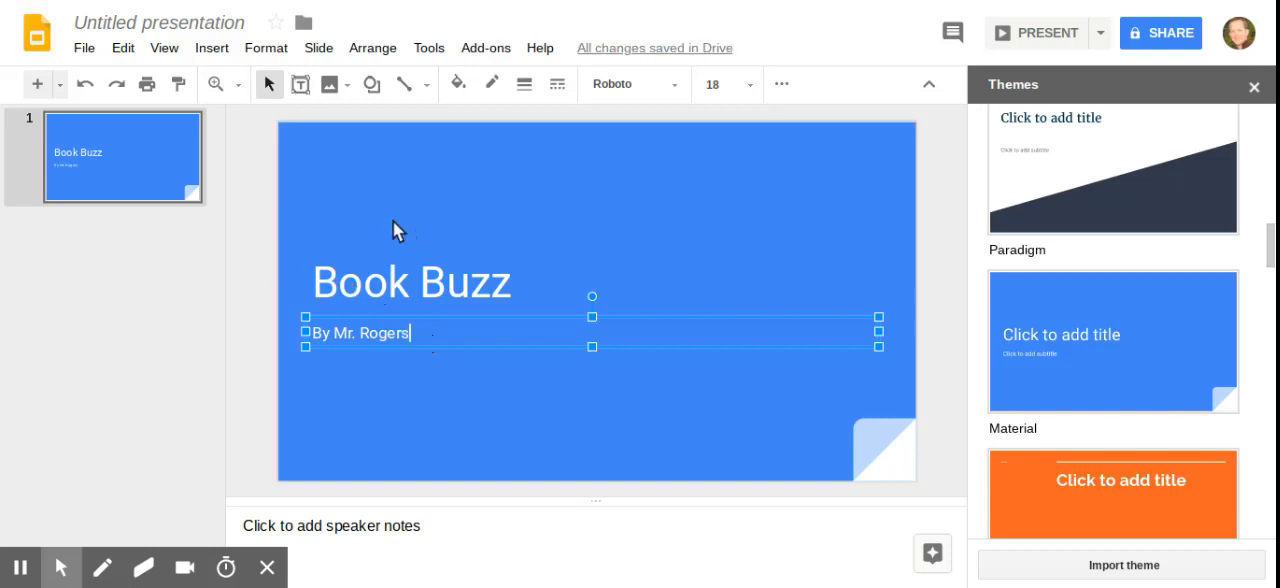
{"action": "left_click", "coordinate": [168, 21]}
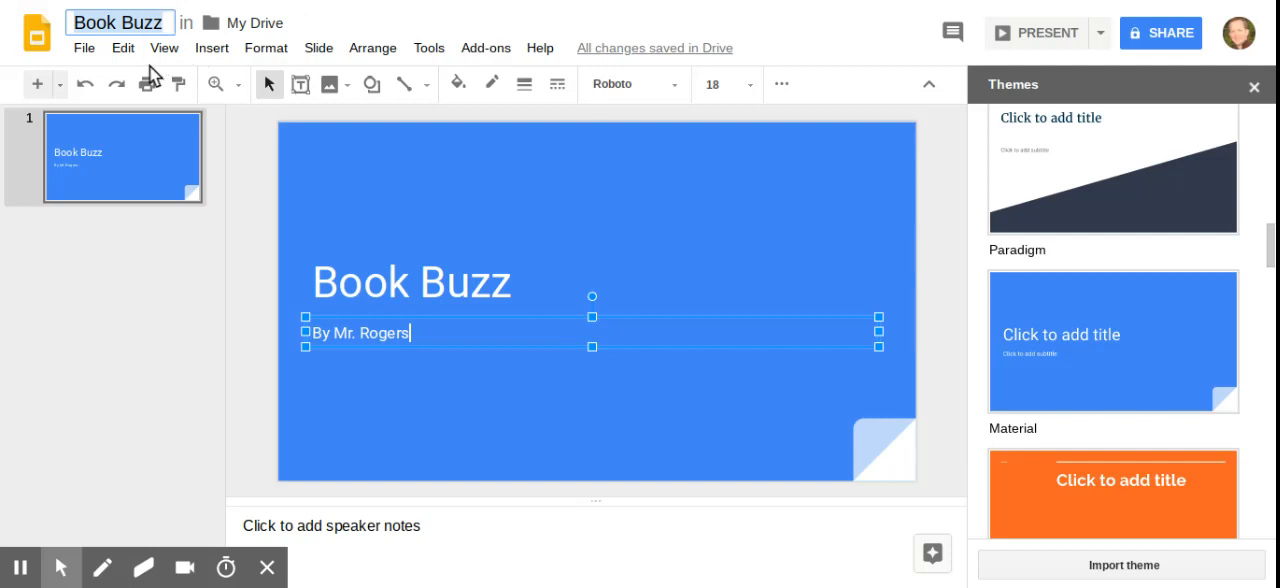
Add a second slide with the Title only layout and title it "About the Author".
{"action": "left_click", "coordinate": [60, 86]}
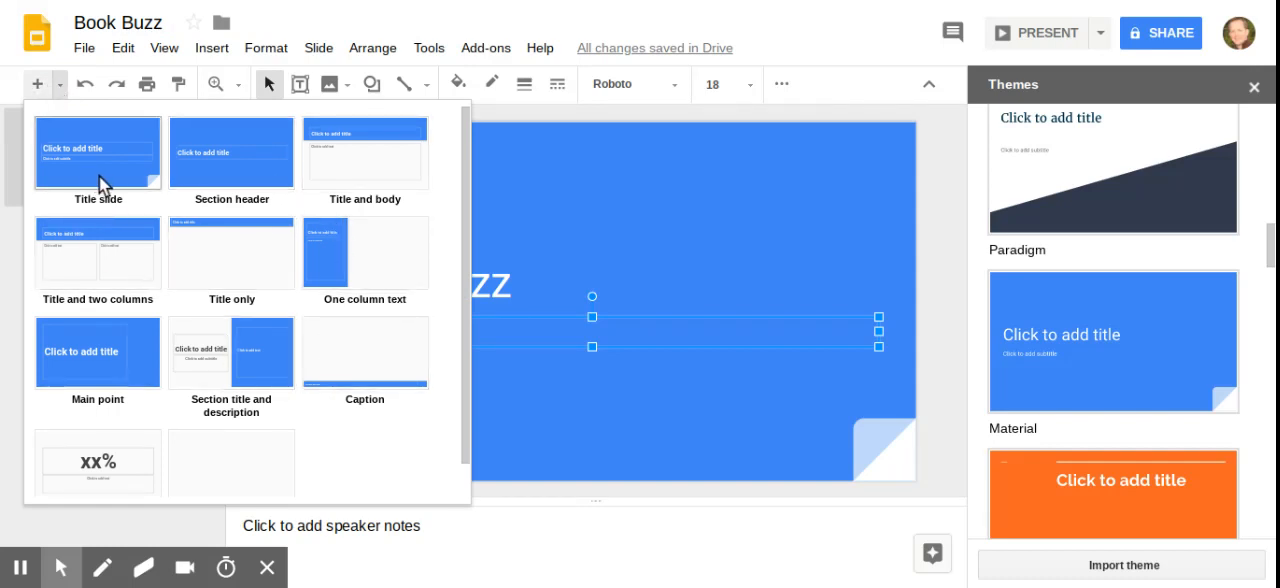
{"action": "left_click", "coordinate": [238, 252]}
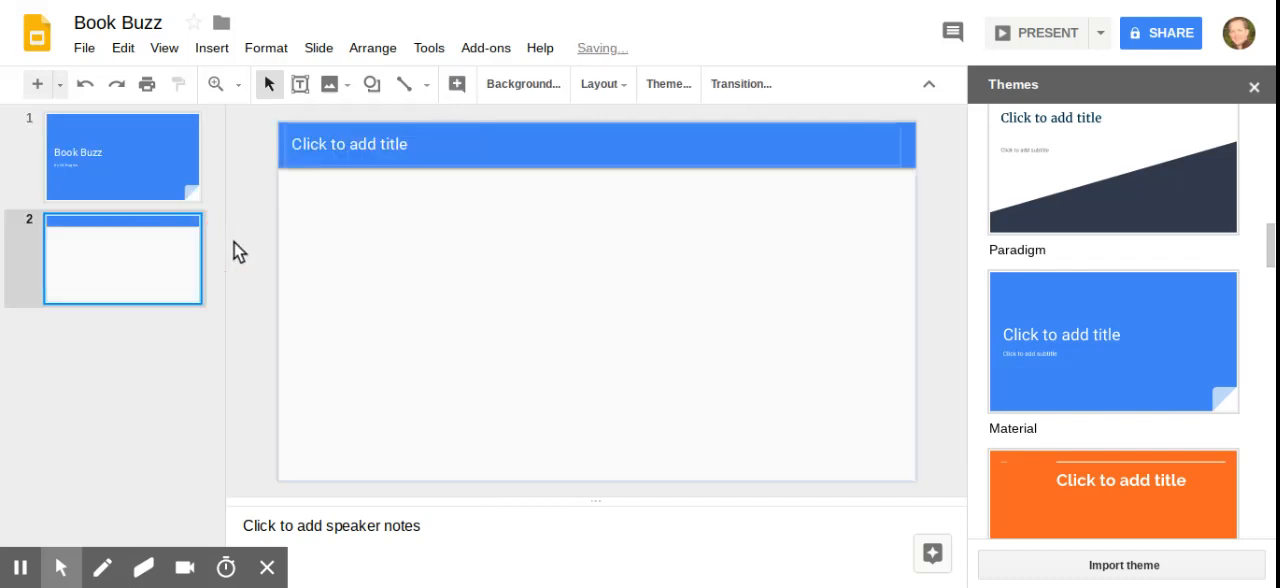
{"action": "left_click", "coordinate": [359, 144]}
{"action": "type", "text": "Ab"}
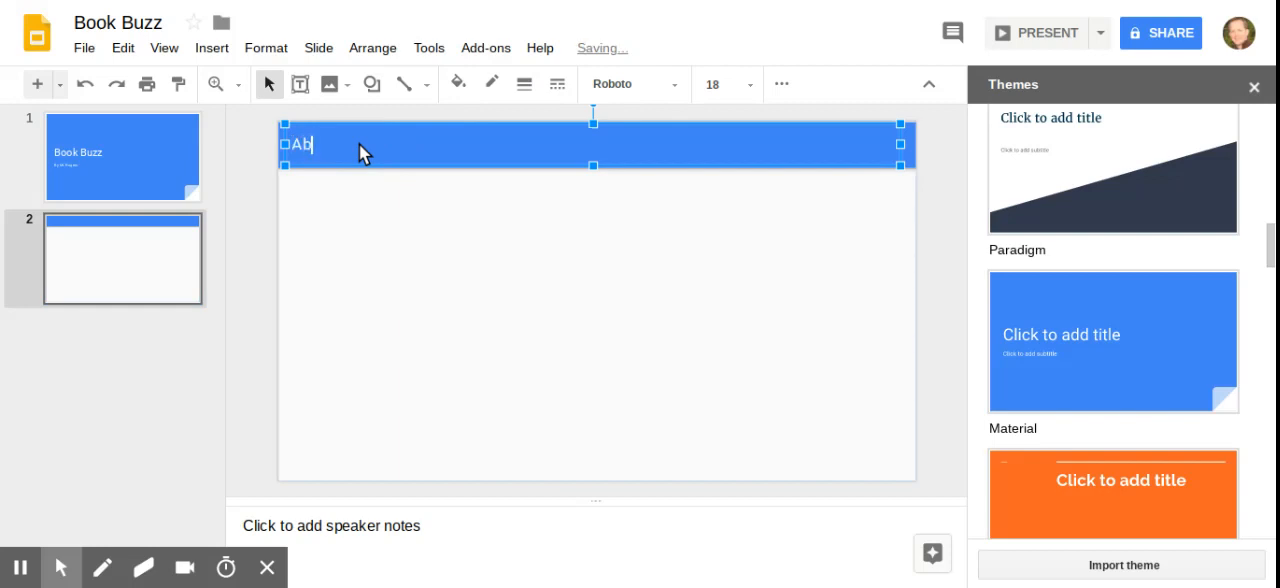
{"action": "type", "text": "out the Author"}
{"action": "left_click", "coordinate": [421, 274]}
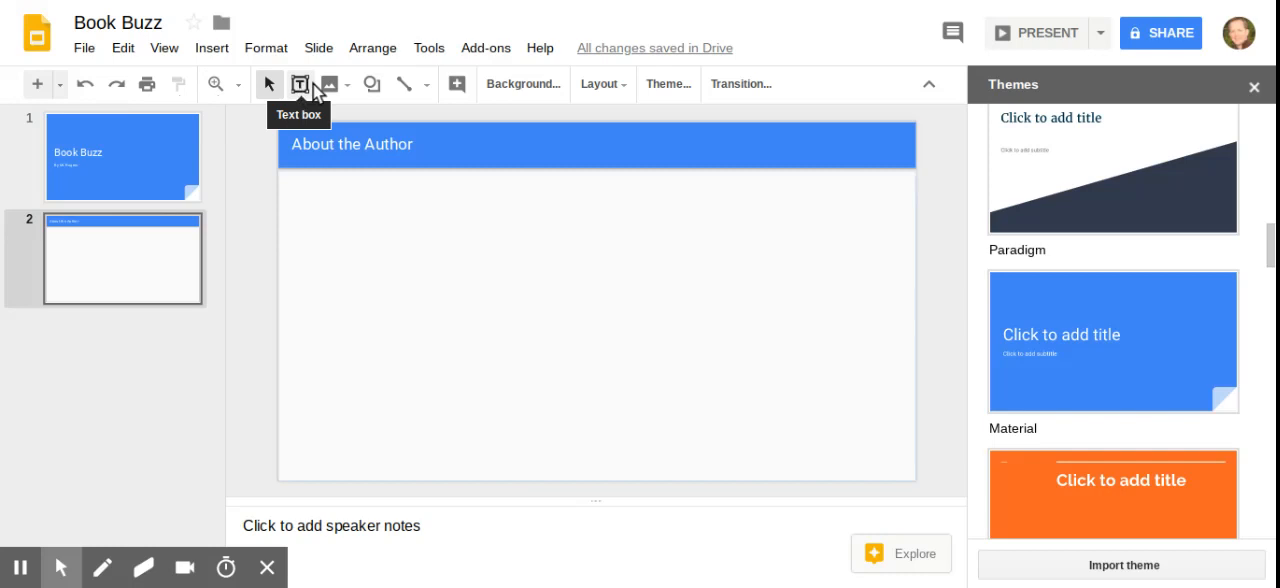
Insert a text box reading "Generic Information" below the title and resize it to fill the left half of the slide body.
{"action": "left_click", "coordinate": [345, 84]}
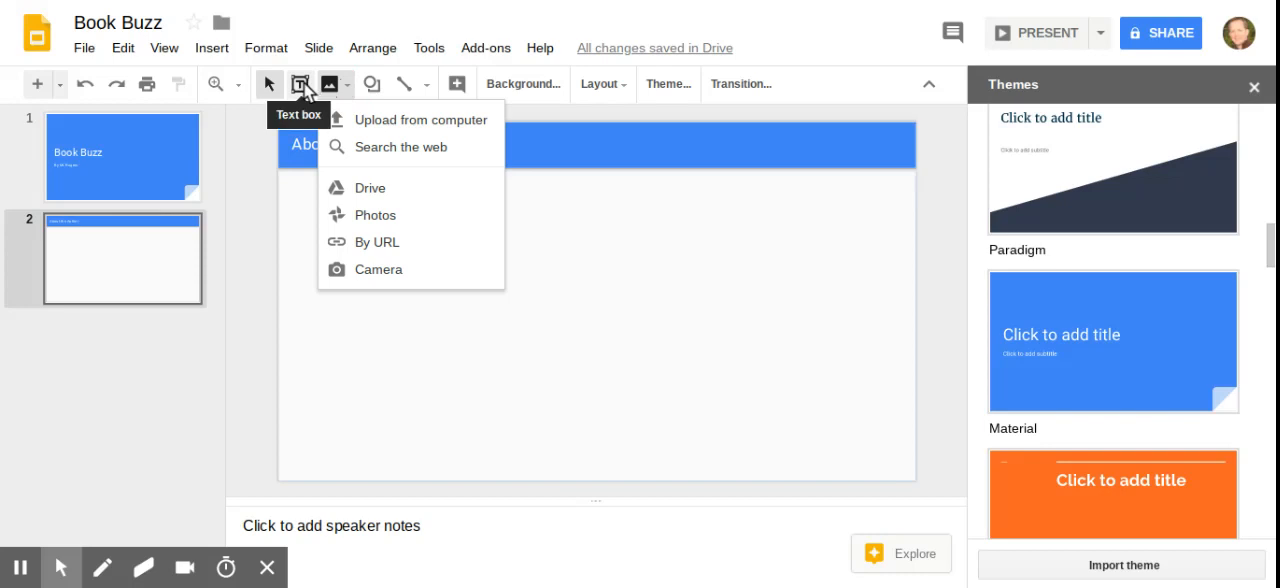
{"action": "left_click", "coordinate": [302, 85]}
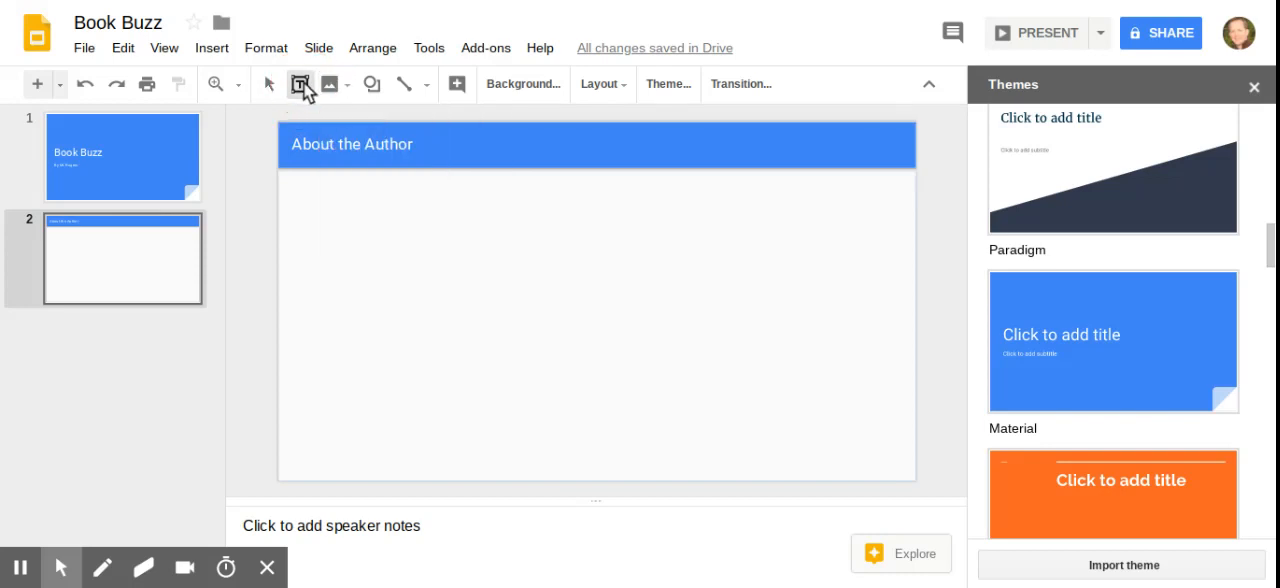
{"action": "left_click", "coordinate": [296, 200]}
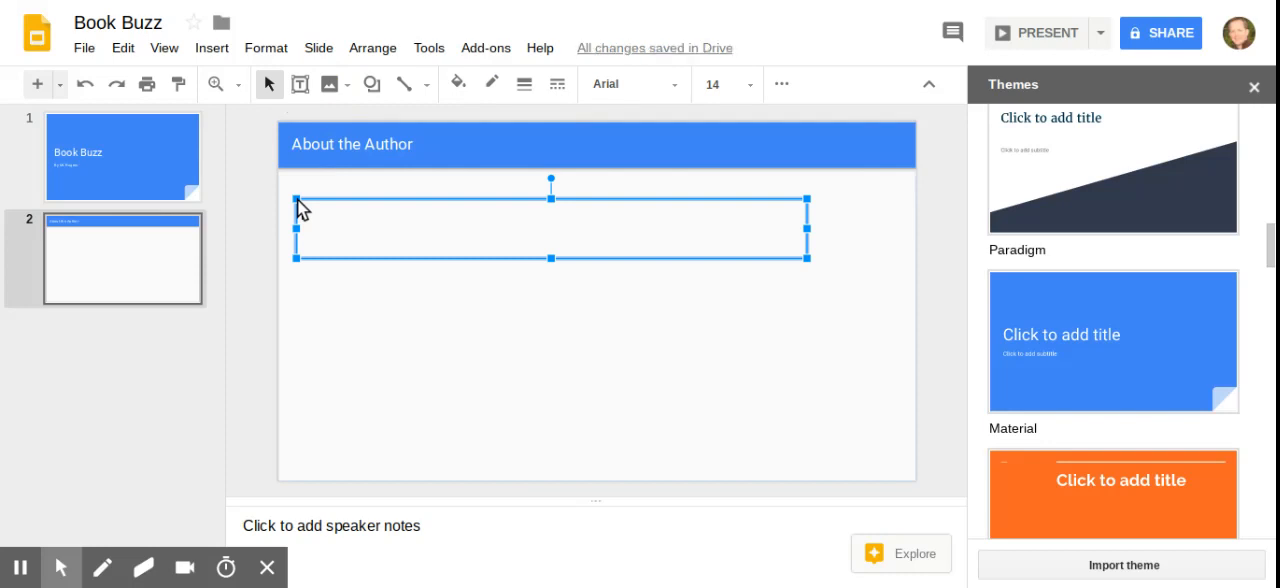
{"action": "type", "text": "M"}
{"action": "type", "text": "en"}
{"action": "type", "text": "eric "}
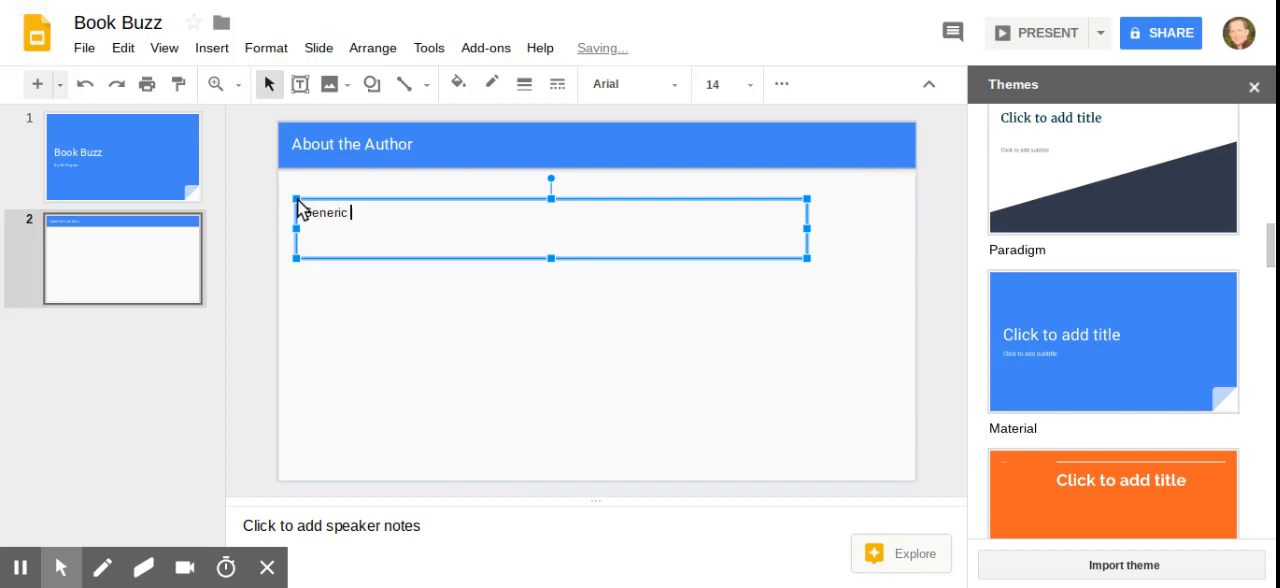
{"action": "type", "text": "Information"}
{"action": "left_click", "coordinate": [806, 261]}
{"action": "left_click_drag", "start_coordinate": [807, 262], "coordinate": [587, 469]}
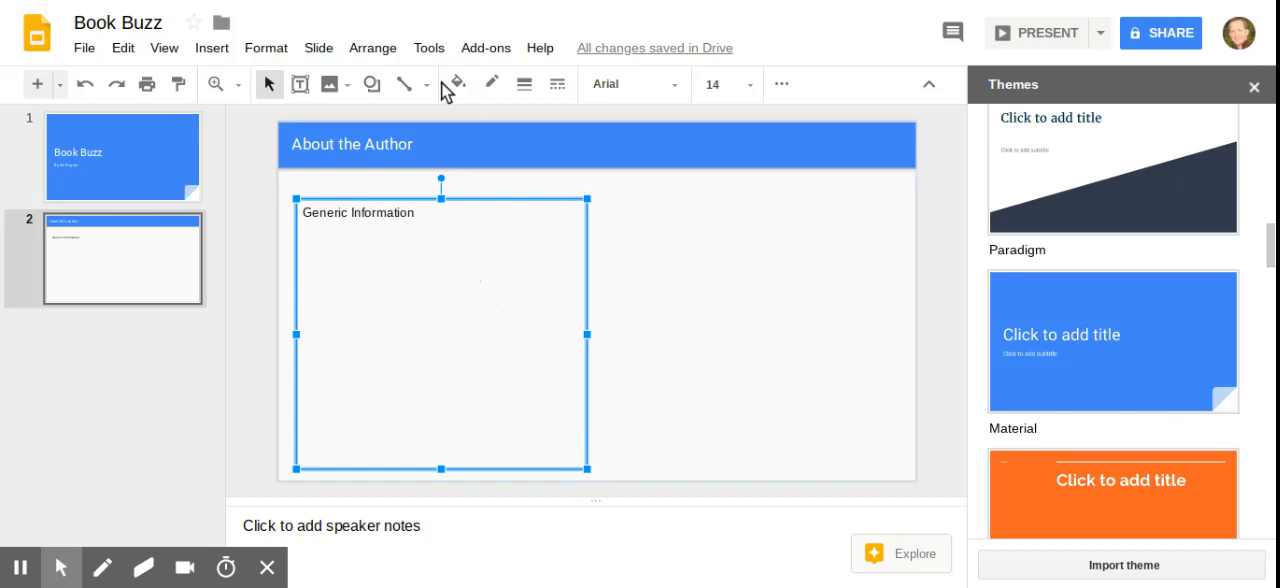
Search the web for "jrr tolkien" images, insert the uniformed portrait, and move it to the right edge of the slide.
{"action": "left_click", "coordinate": [330, 86]}
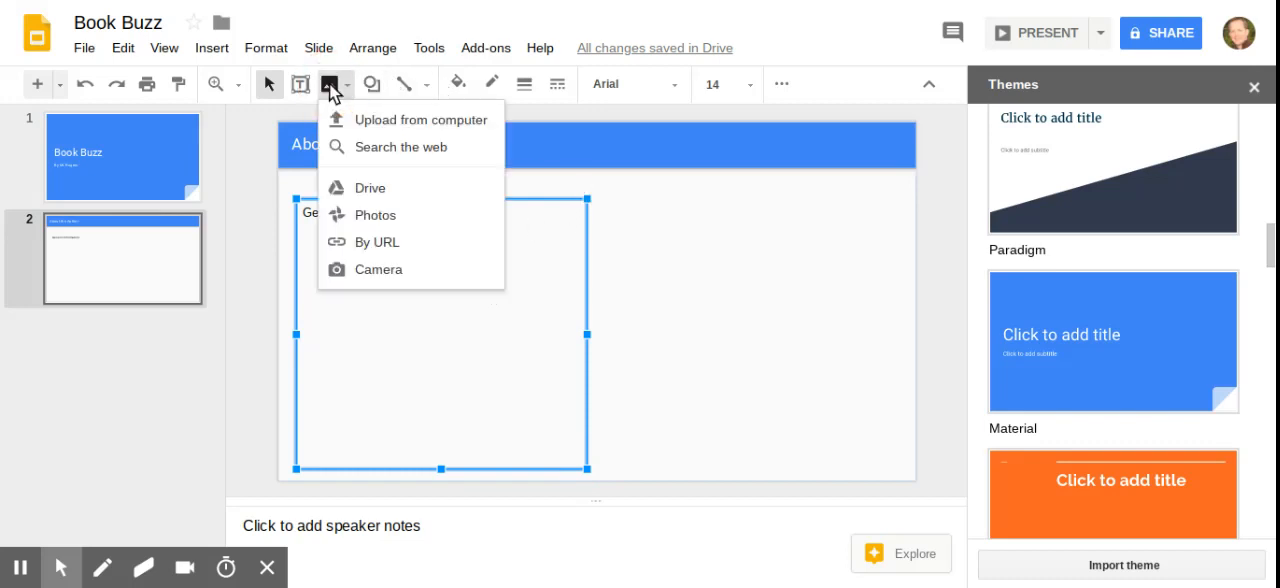
{"action": "left_click", "coordinate": [388, 150]}
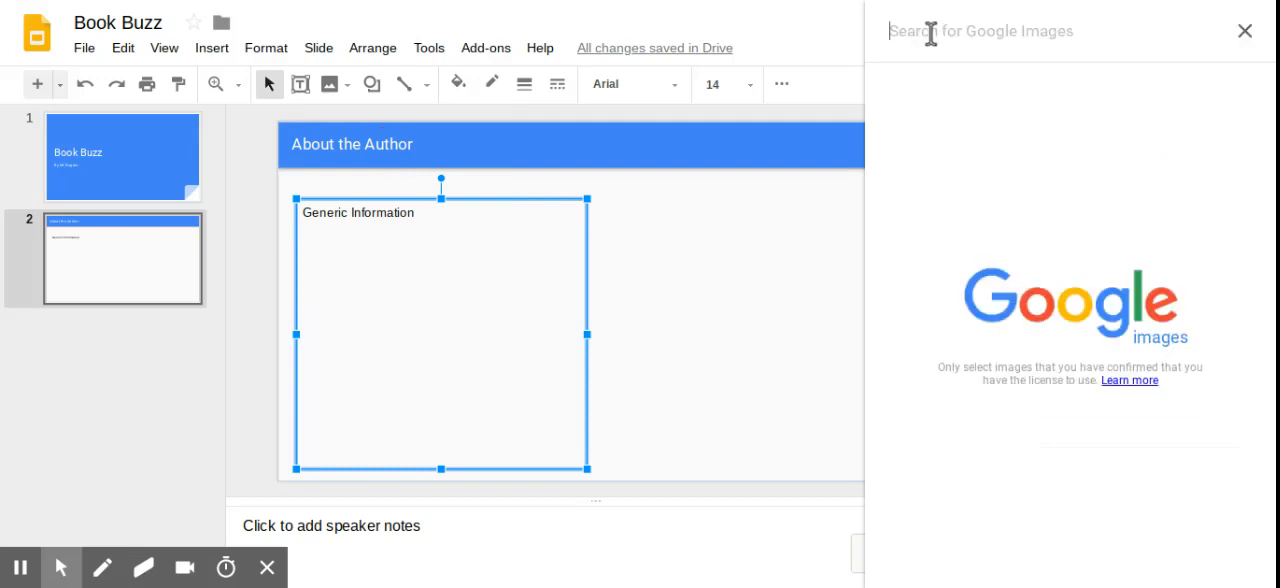
{"action": "type", "text": "jrr "}
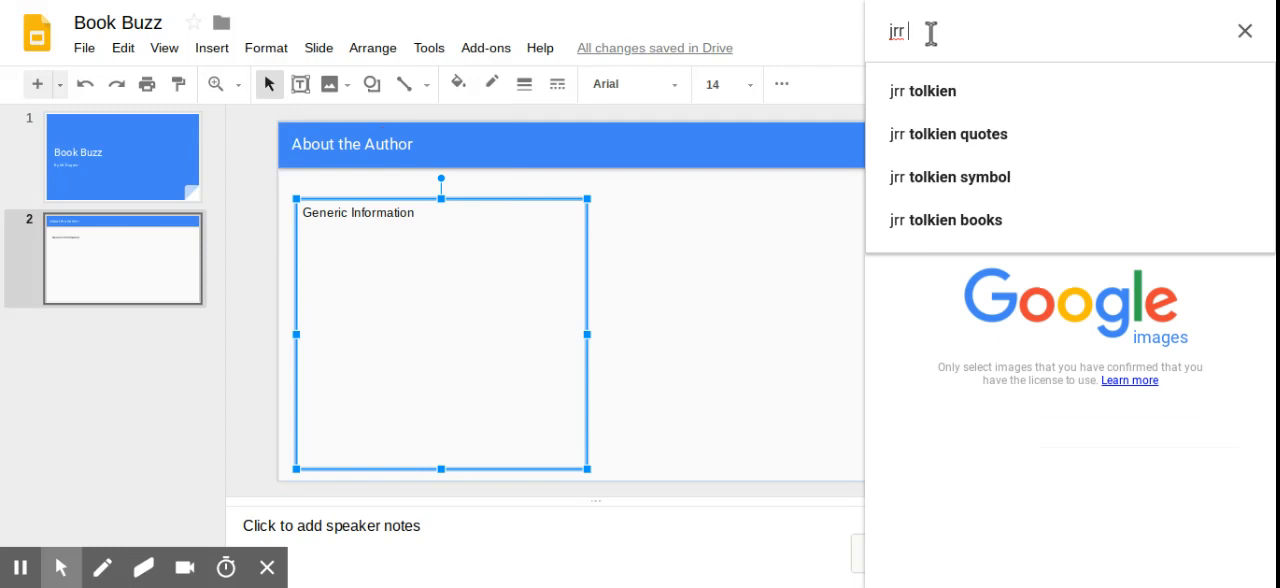
{"action": "type", "text": "tolkien"}
{"action": "key", "text": "Return"}
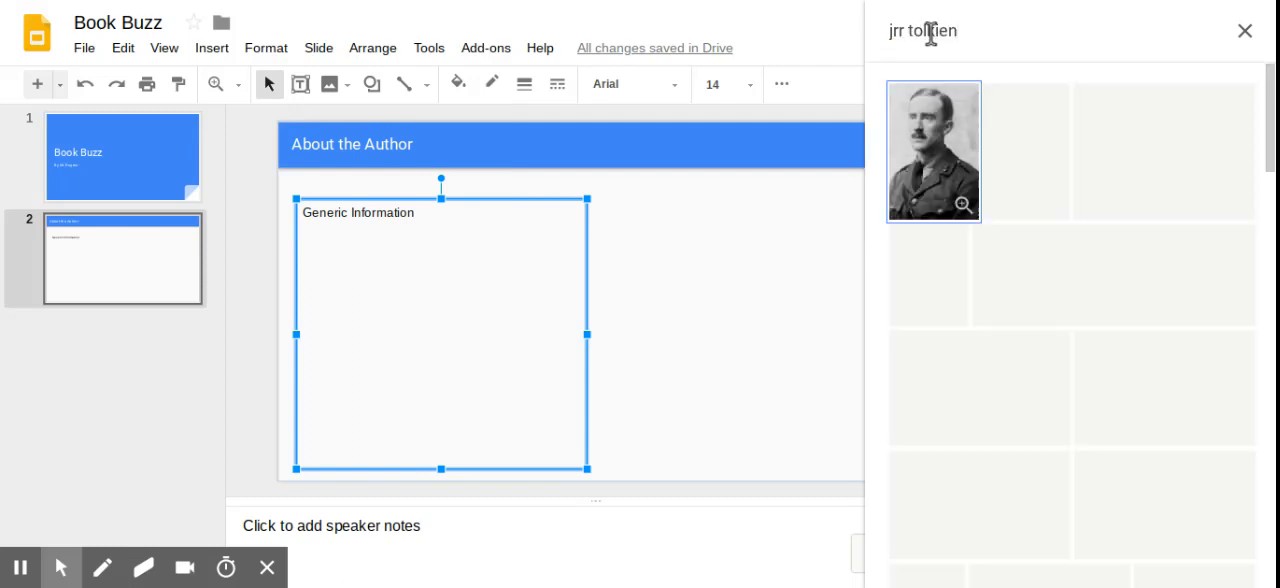
{"action": "left_click", "coordinate": [928, 150]}
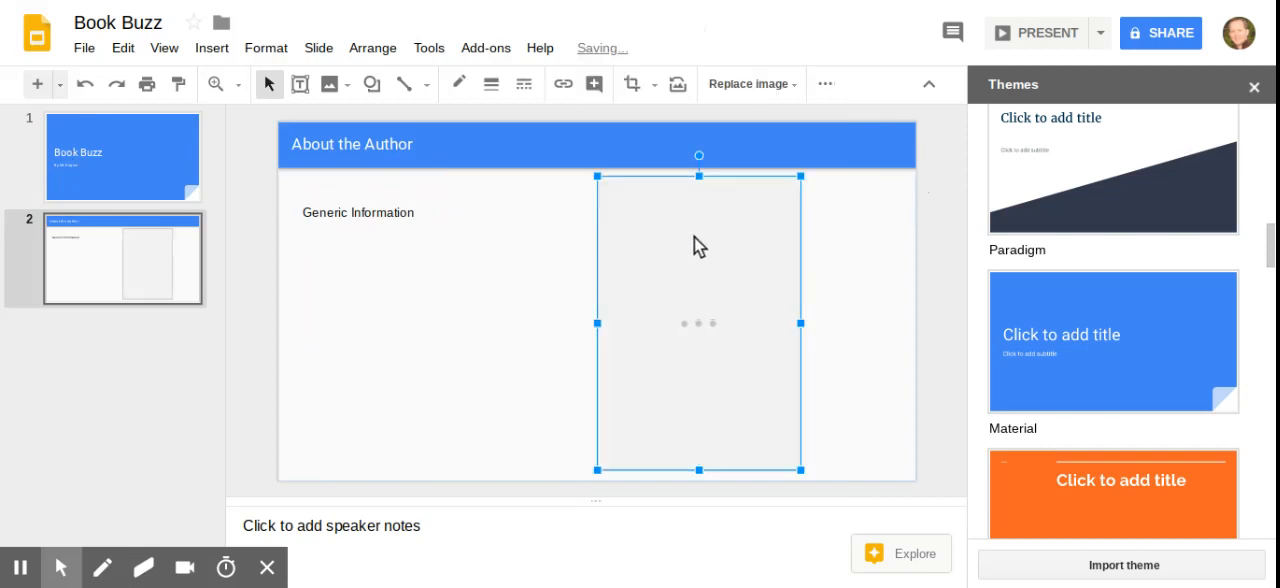
{"action": "left_click_drag", "start_coordinate": [694, 237], "coordinate": [796, 247]}
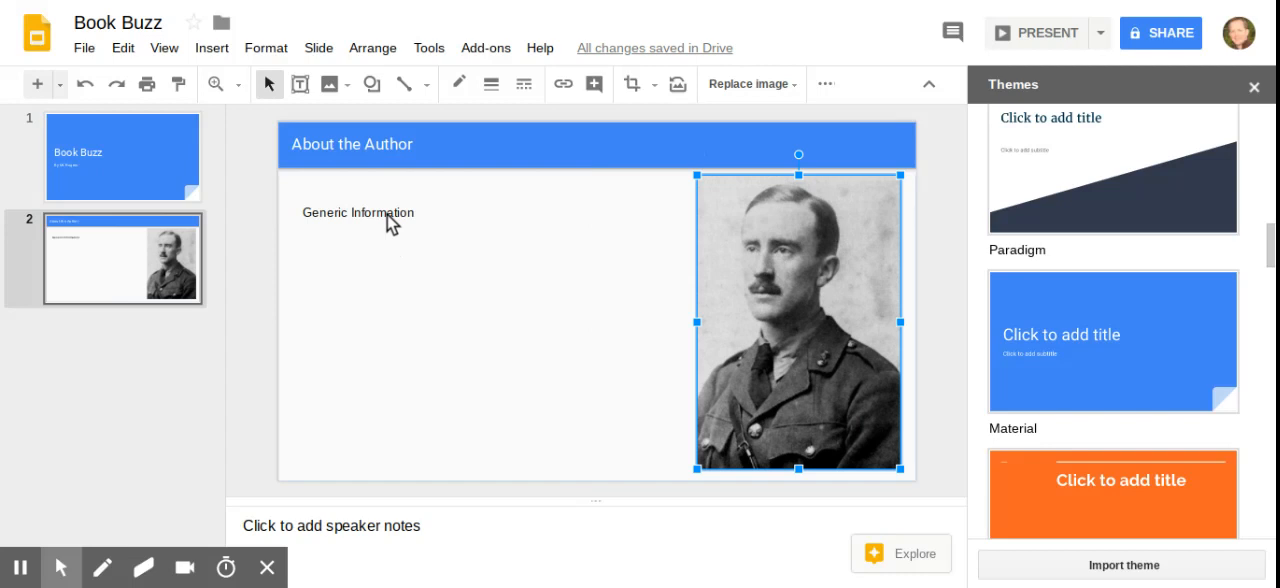
{"action": "left_click", "coordinate": [347, 86]}
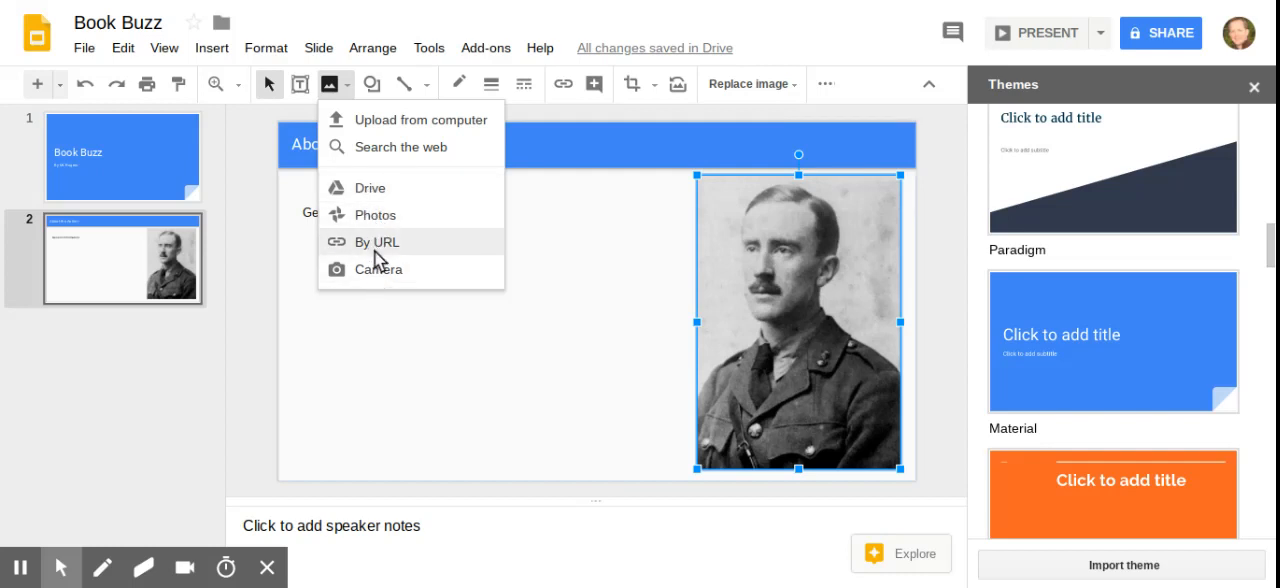
{"action": "left_click", "coordinate": [211, 50]}
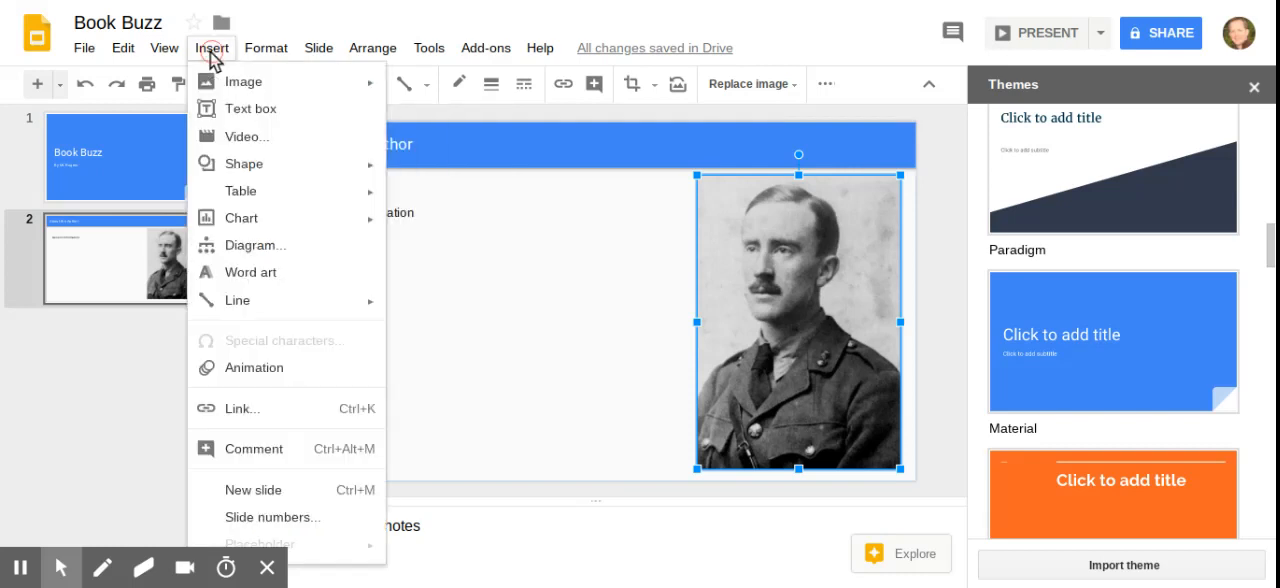
{"action": "left_click", "coordinate": [237, 146]}
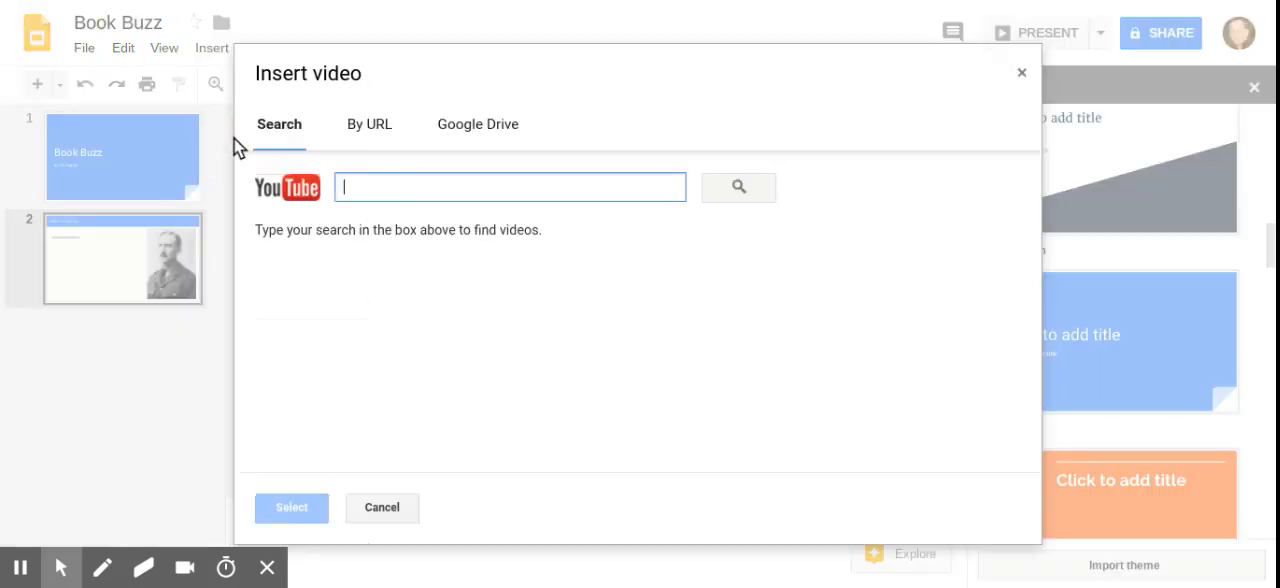
{"action": "left_click", "coordinate": [294, 12]}
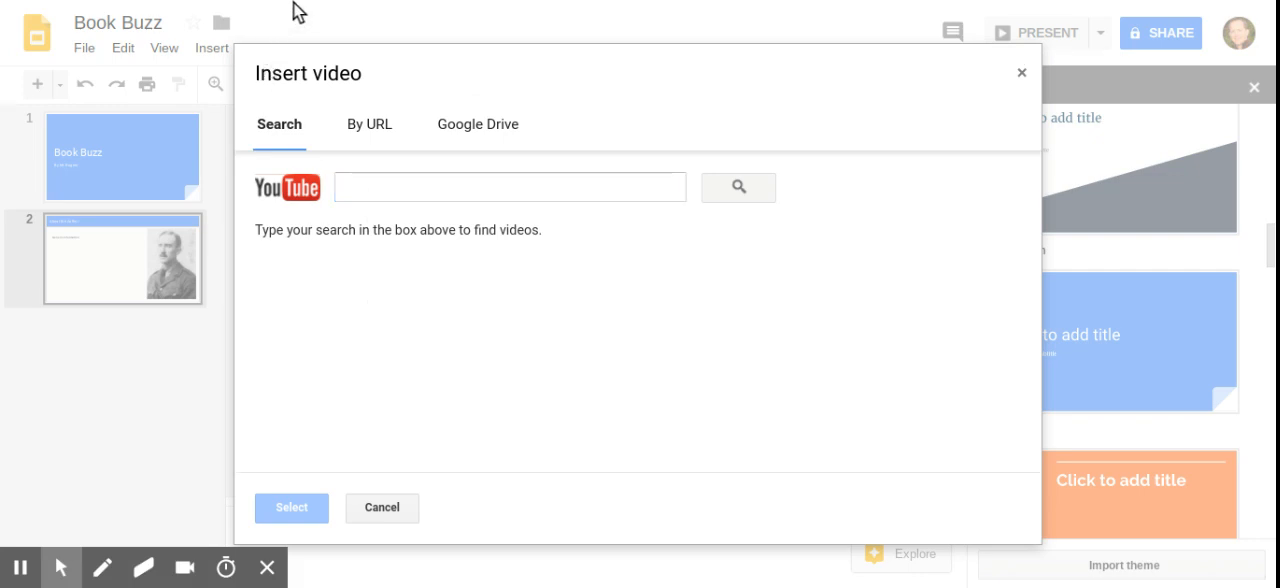
{"action": "left_click", "coordinate": [423, 186]}
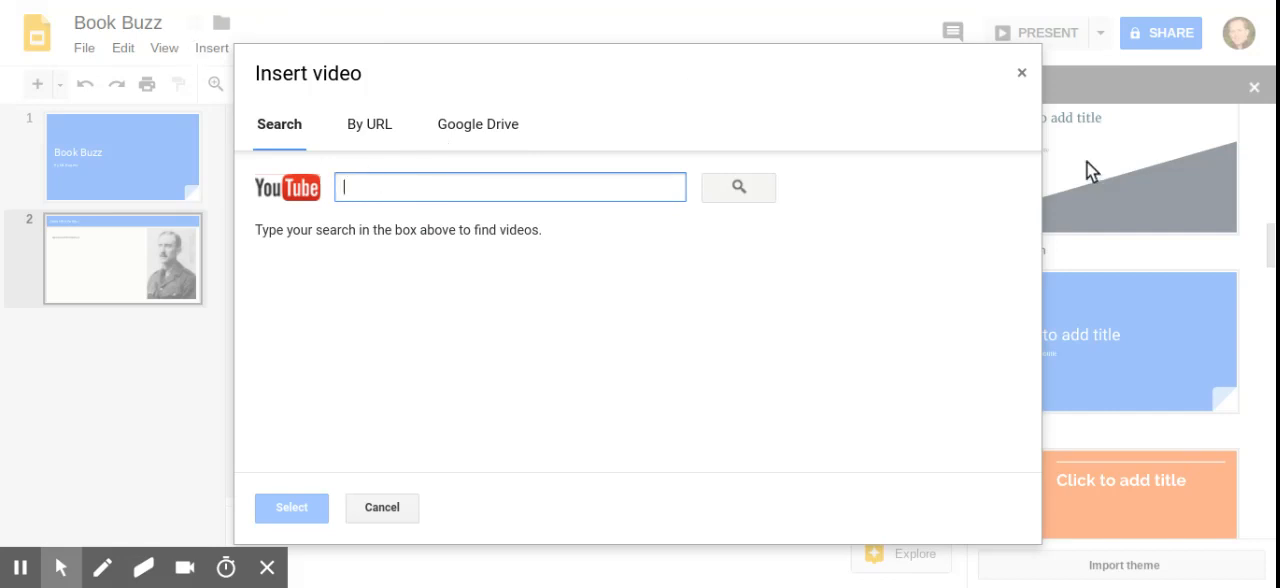
{"action": "left_click", "coordinate": [1023, 74]}
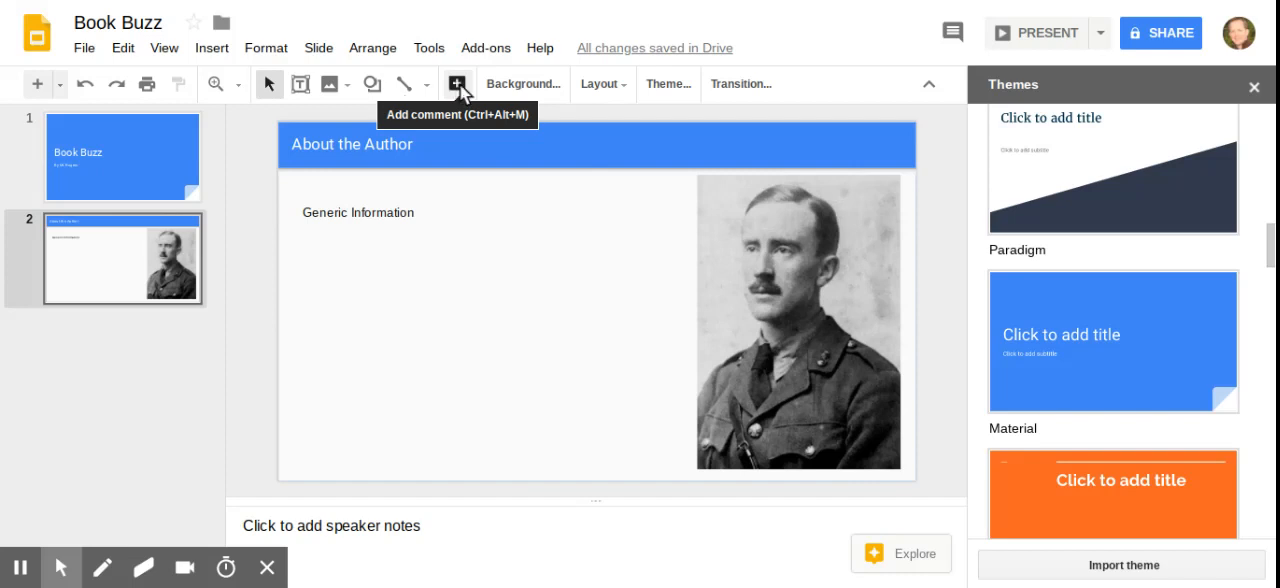
{"action": "left_click", "coordinate": [553, 86]}
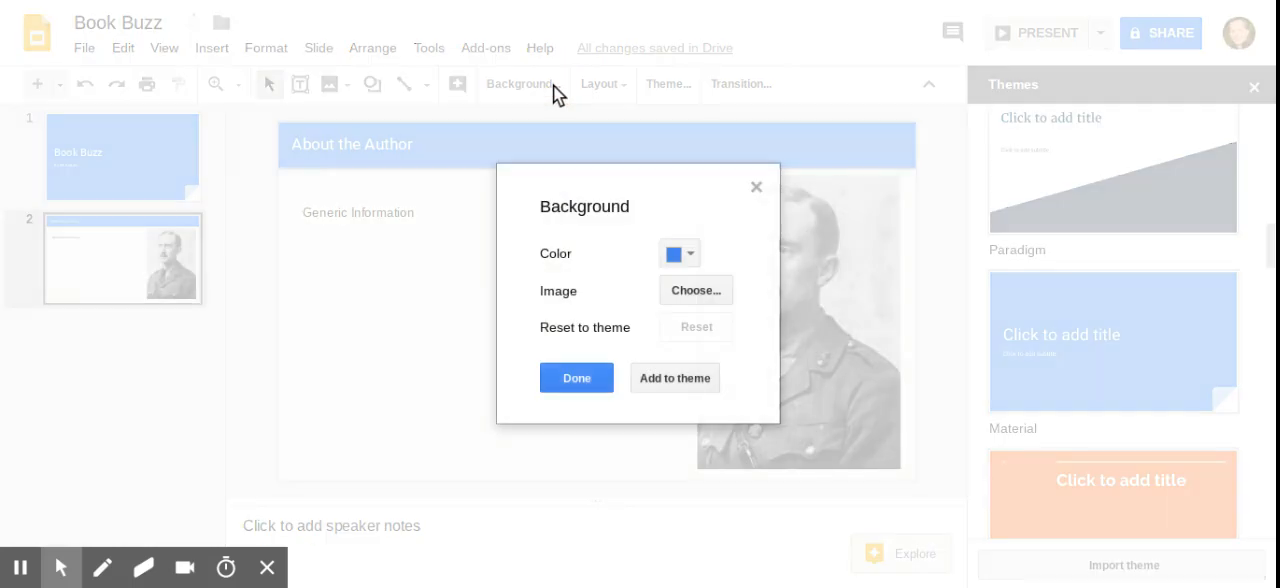
{"action": "left_click", "coordinate": [760, 190]}
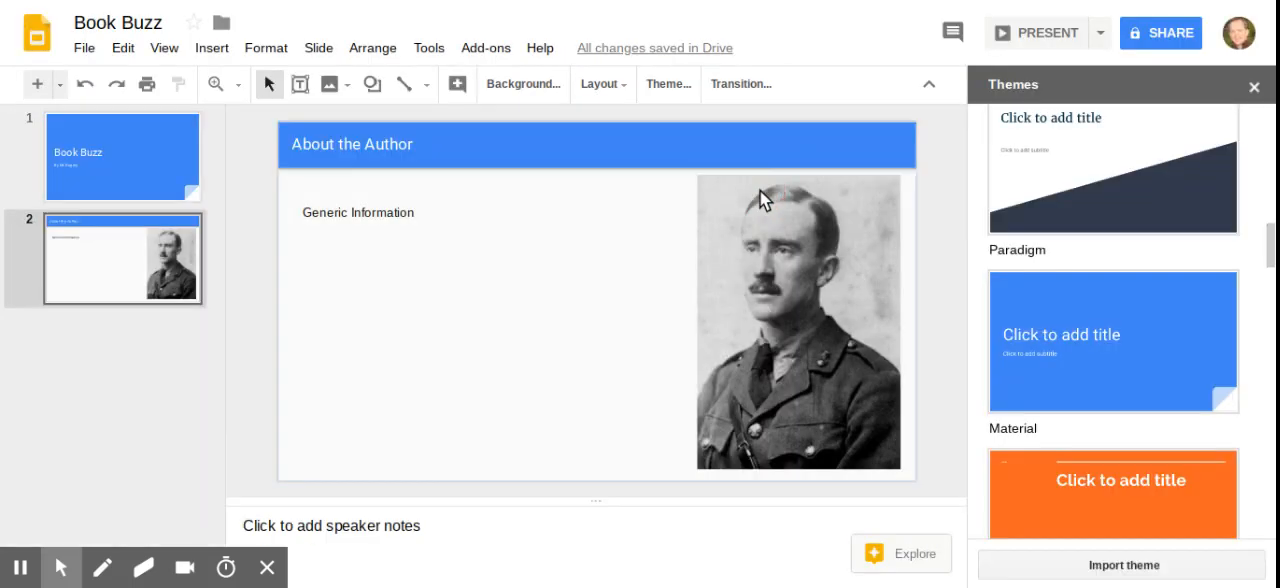
{"action": "left_click", "coordinate": [622, 87]}
{"action": "left_click", "coordinate": [622, 87]}
Select the "Generic Information" text box and set its font to Varela Round.
{"action": "left_click", "coordinate": [396, 217]}
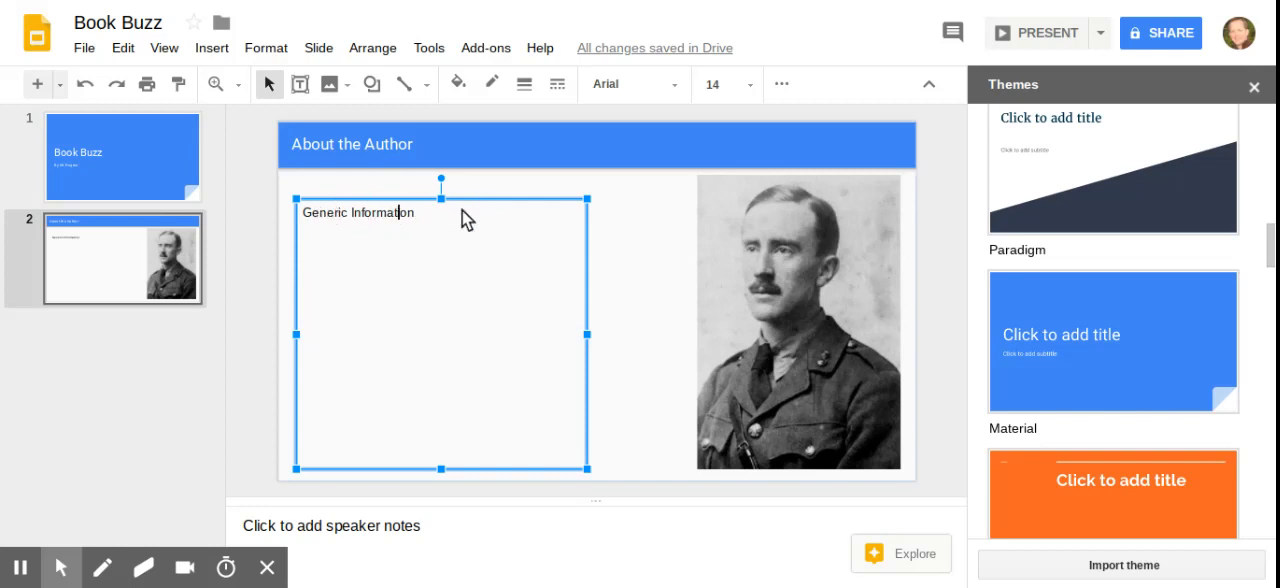
{"action": "left_click", "coordinate": [585, 199]}
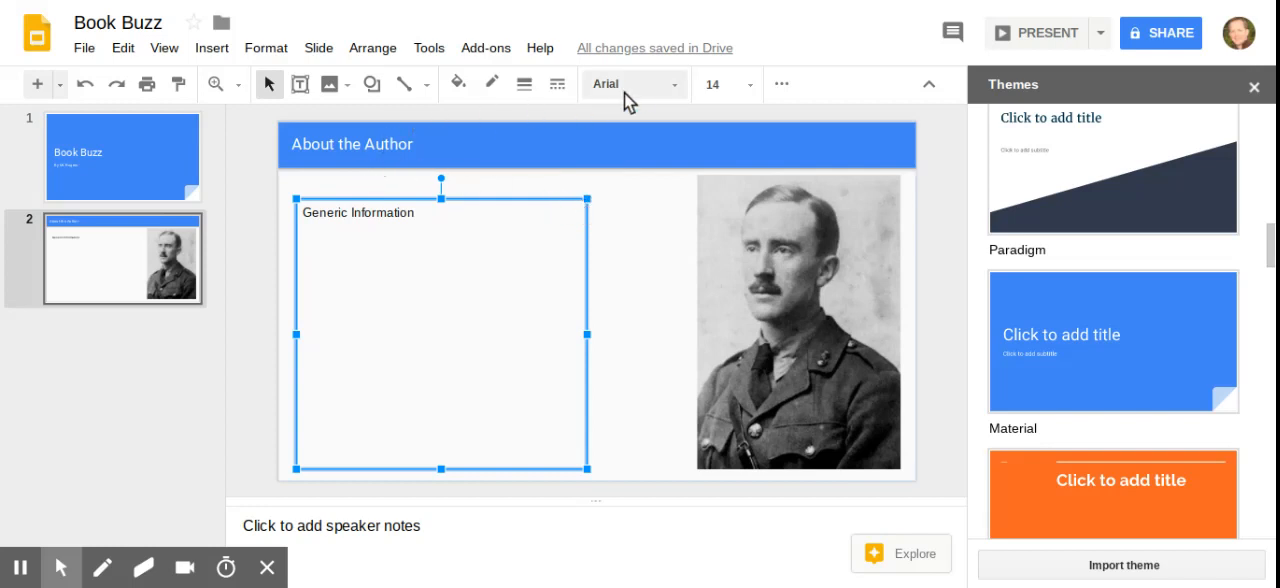
{"action": "left_click", "coordinate": [675, 87]}
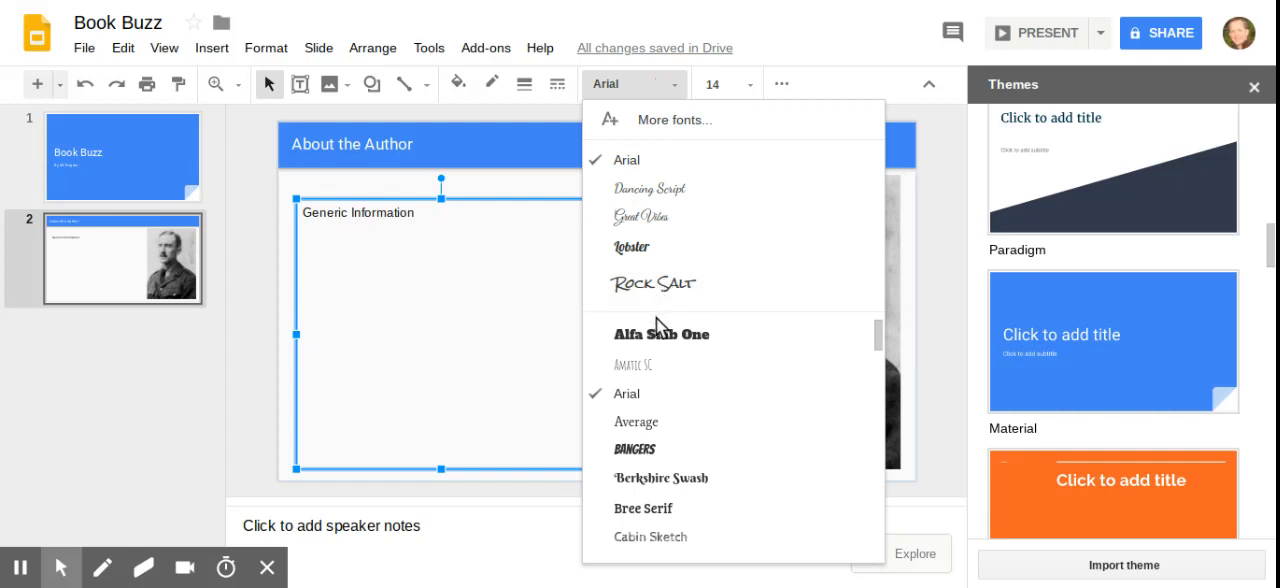
{"action": "scroll", "coordinate": [647, 393], "scroll_direction": "down", "scroll_amount": 5}
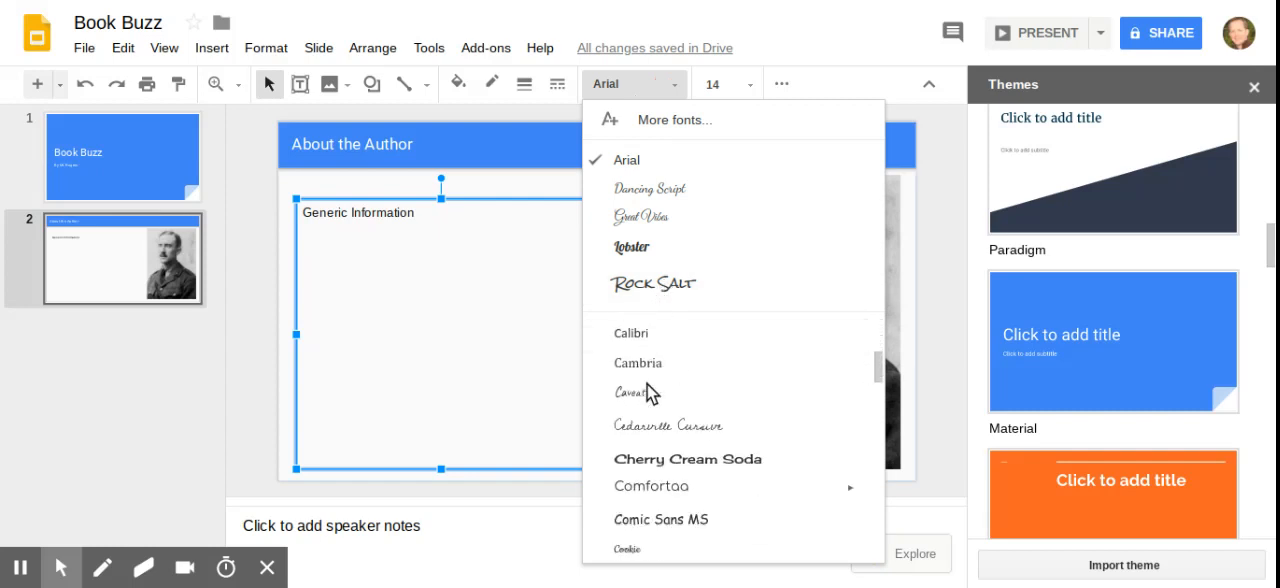
{"action": "scroll", "coordinate": [647, 393], "scroll_direction": "down", "scroll_amount": 10}
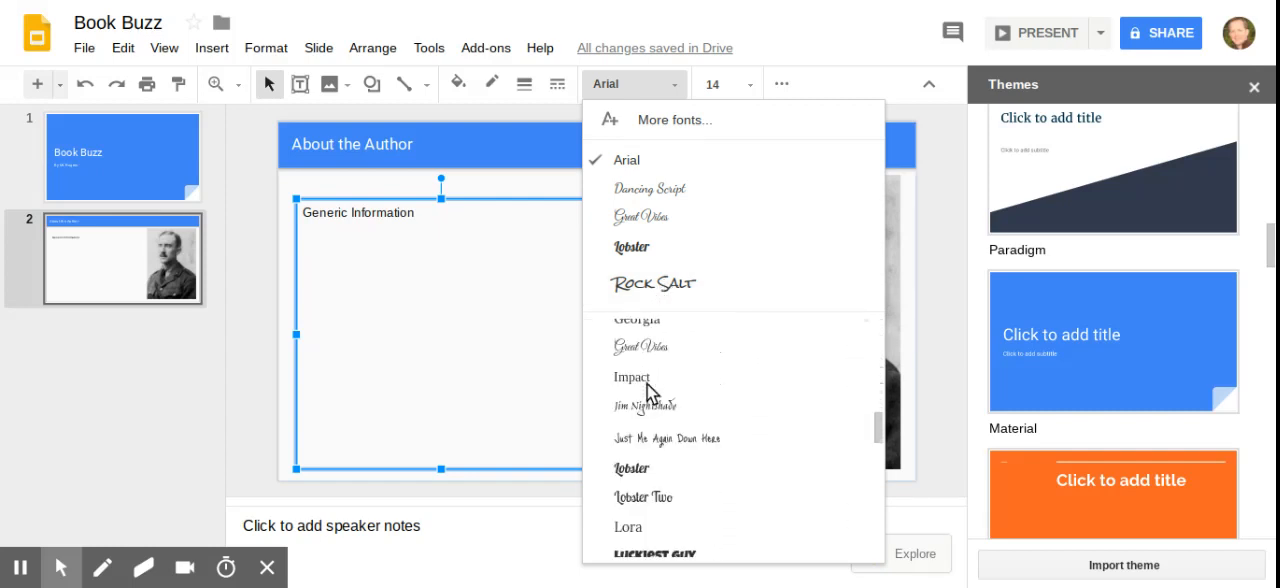
{"action": "scroll", "coordinate": [647, 393], "scroll_direction": "down", "scroll_amount": 8}
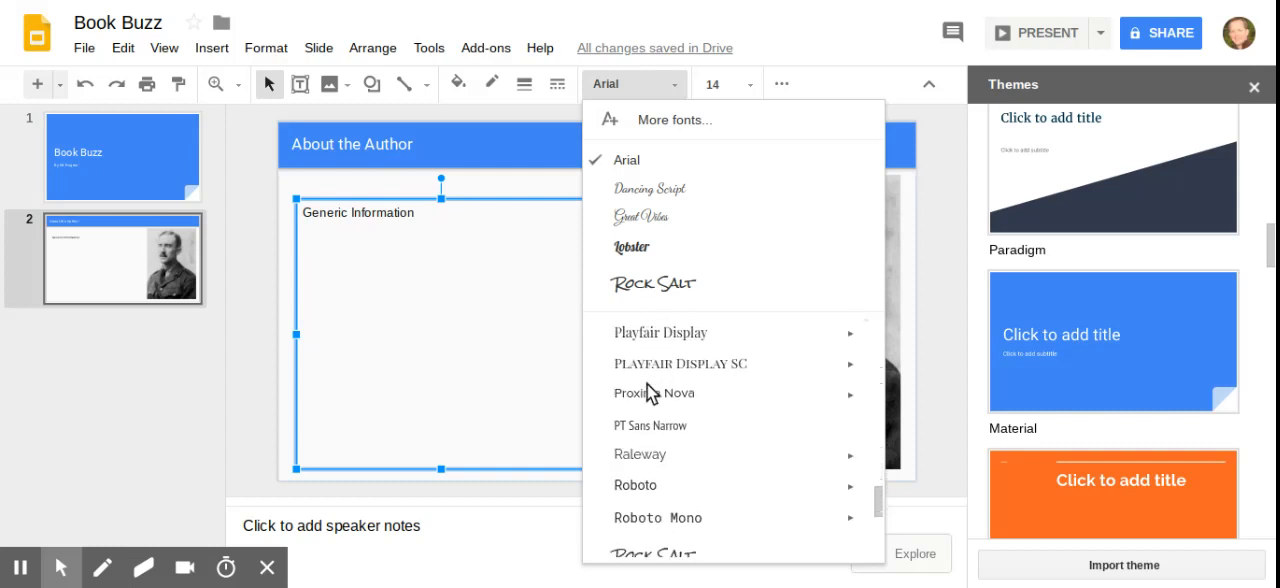
{"action": "scroll", "coordinate": [647, 393], "scroll_direction": "down", "scroll_amount": 3}
{"action": "left_click", "coordinate": [656, 543]}
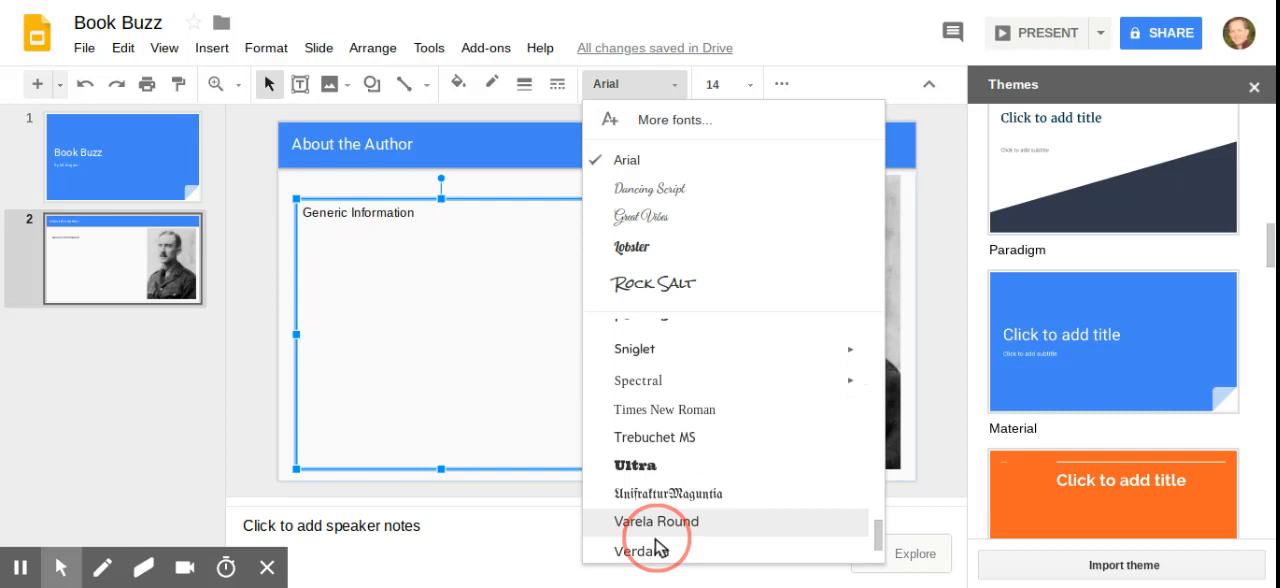
{"action": "left_click", "coordinate": [655, 530]}
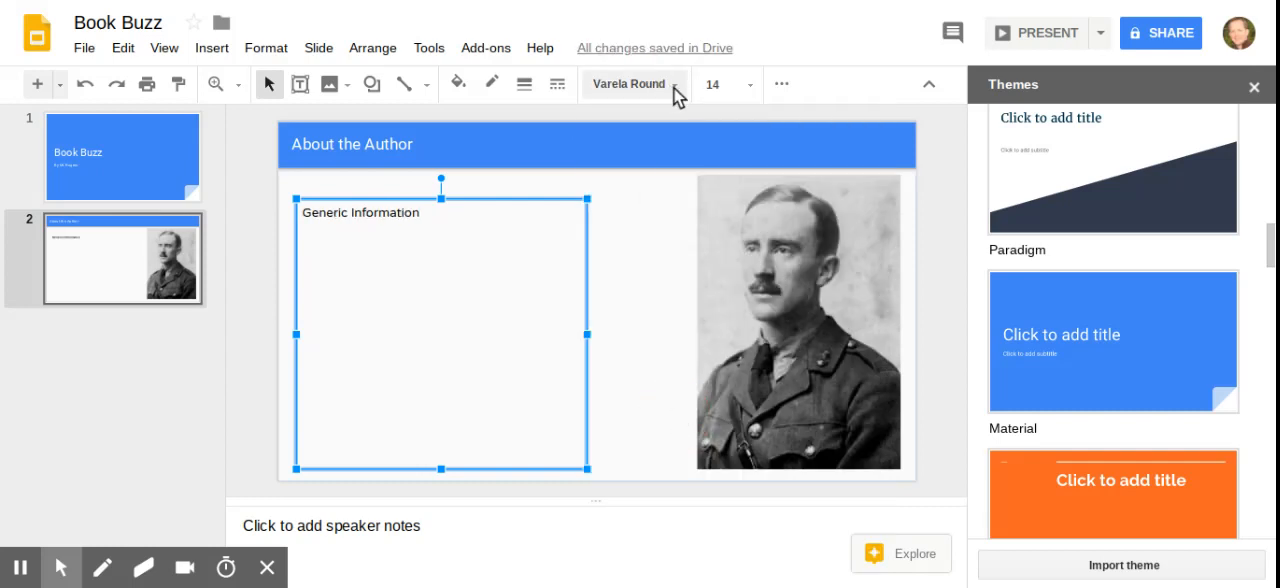
Set the "Generic Information" text to Times New Roman at font size 24.
{"action": "left_click", "coordinate": [673, 87]}
{"action": "scroll", "coordinate": [650, 428], "scroll_direction": "down", "scroll_amount": 3}
{"action": "scroll", "coordinate": [648, 428], "scroll_direction": "down", "scroll_amount": 15}
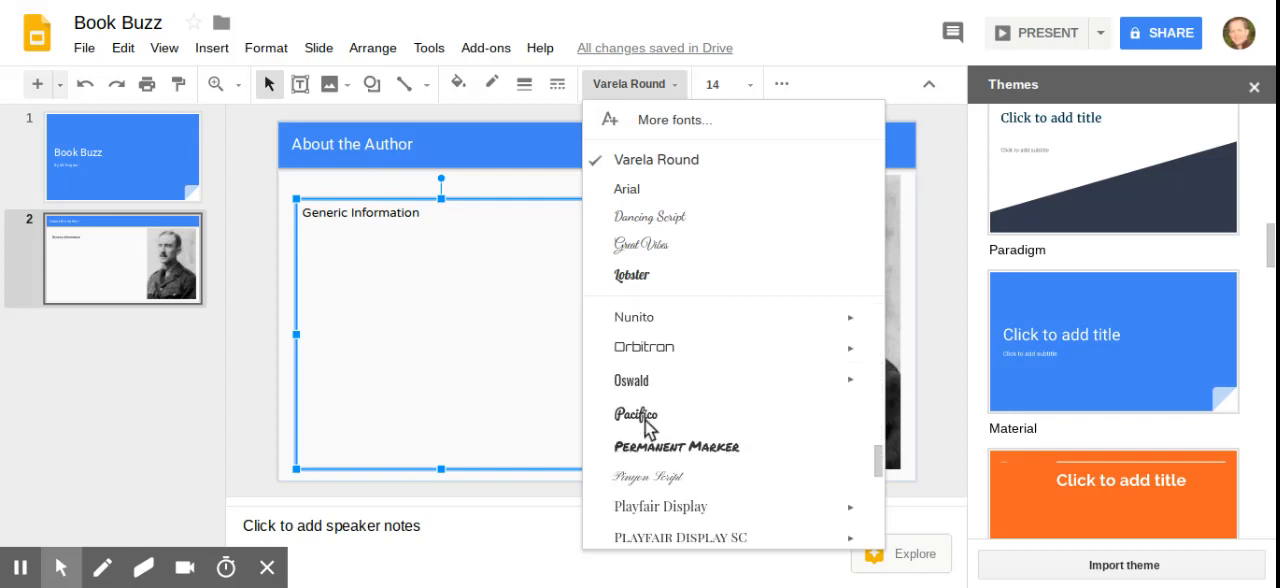
{"action": "left_click", "coordinate": [680, 368]}
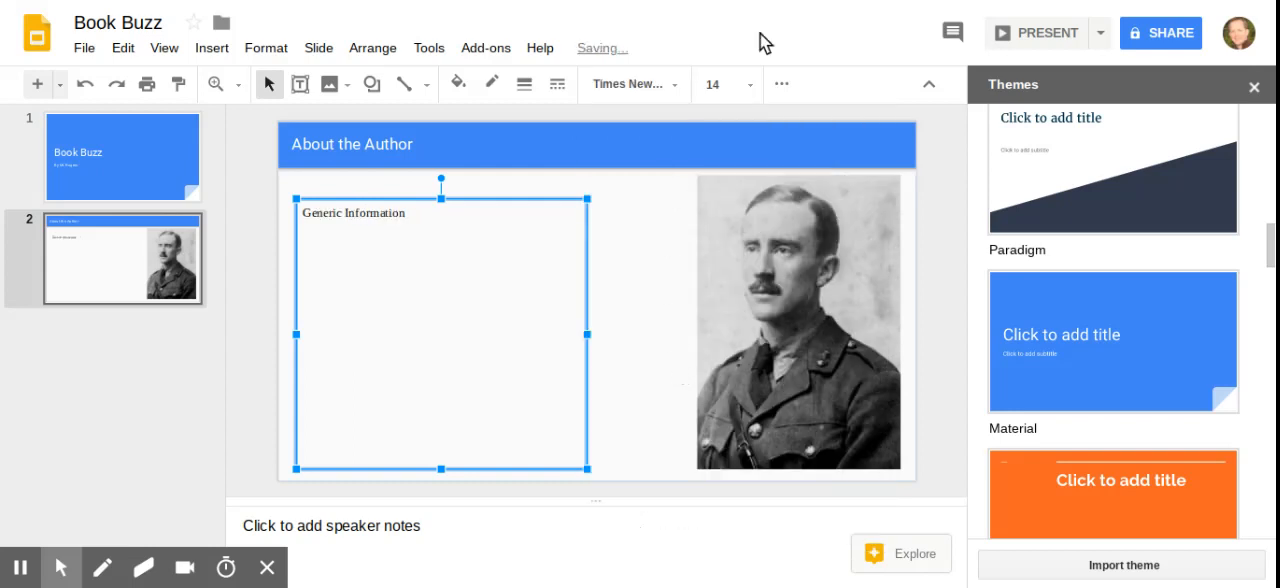
{"action": "left_click", "coordinate": [752, 86]}
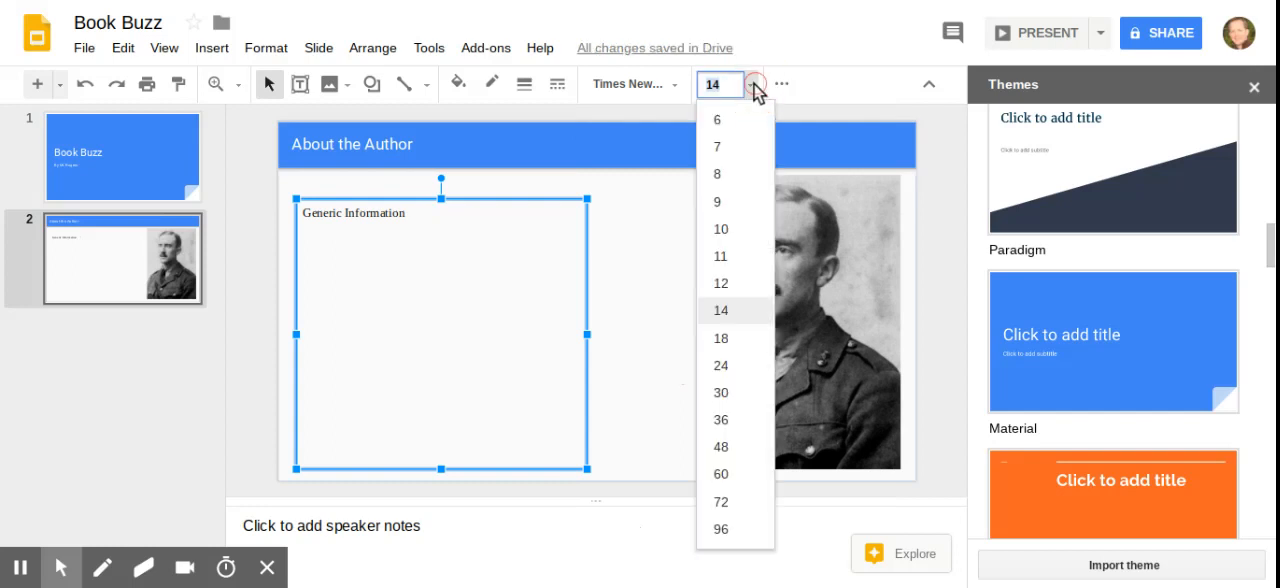
{"action": "left_click", "coordinate": [726, 370]}
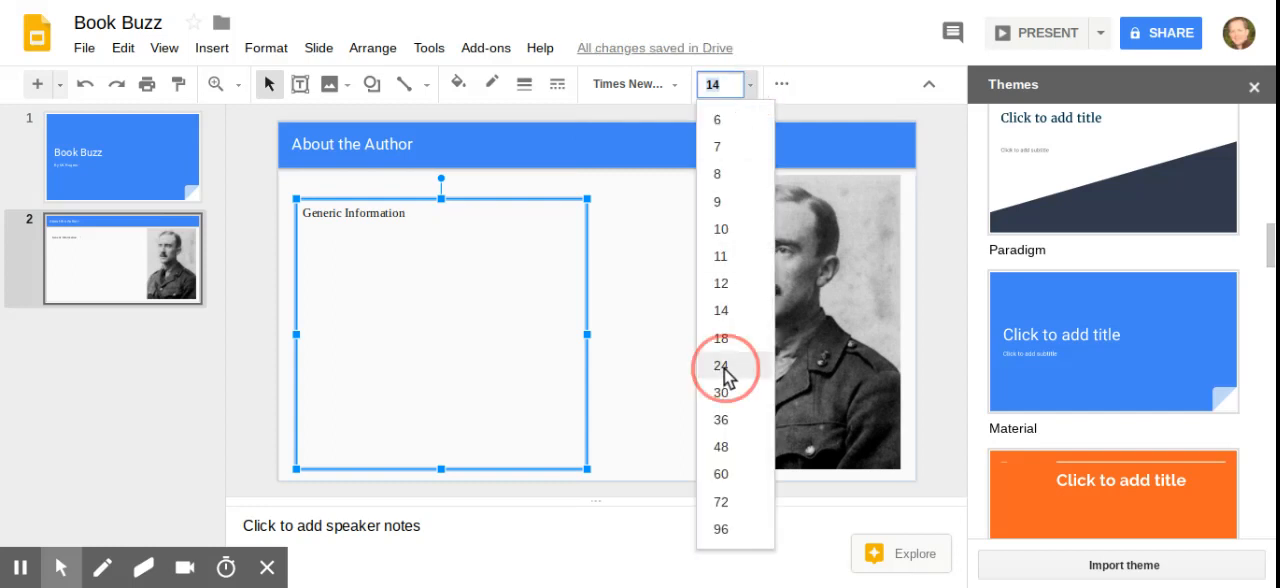
Try bold and italic formatting on the "Generic Information" text, switching each one back off.
{"action": "left_click", "coordinate": [781, 86]}
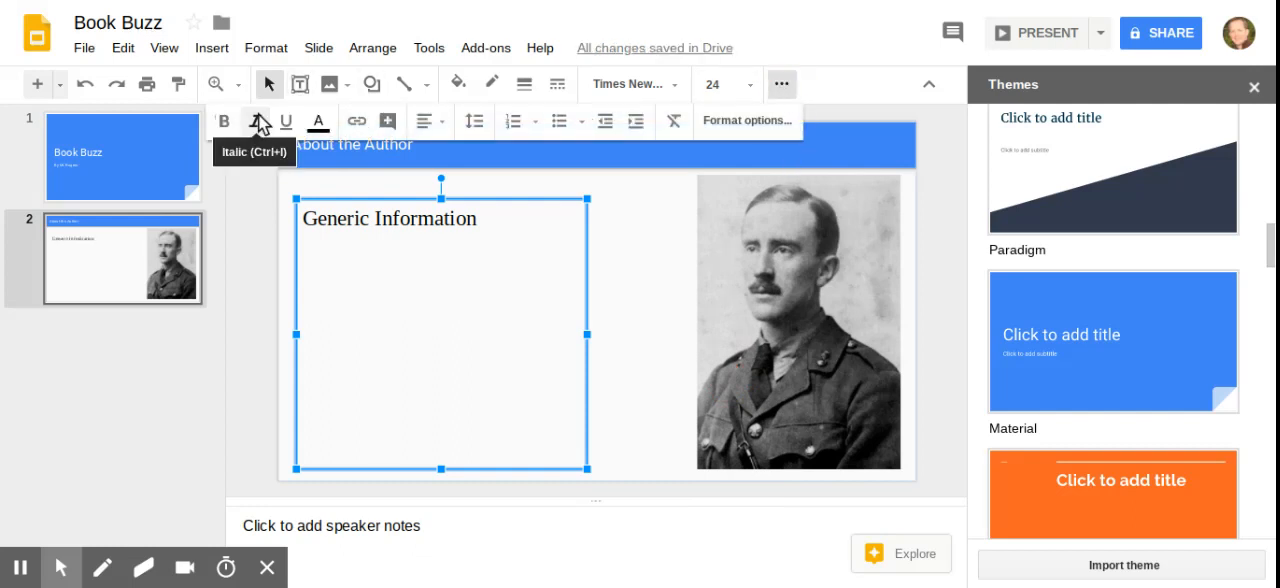
{"action": "left_click", "coordinate": [225, 126]}
{"action": "left_click", "coordinate": [225, 126]}
{"action": "left_click", "coordinate": [263, 124]}
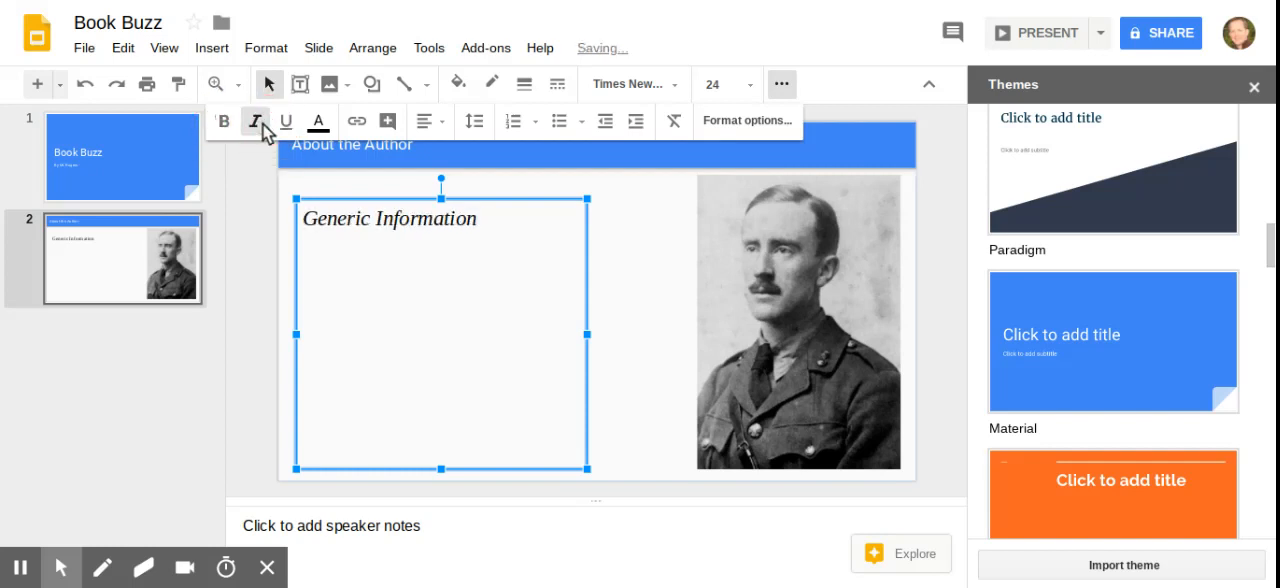
{"action": "left_click", "coordinate": [263, 124]}
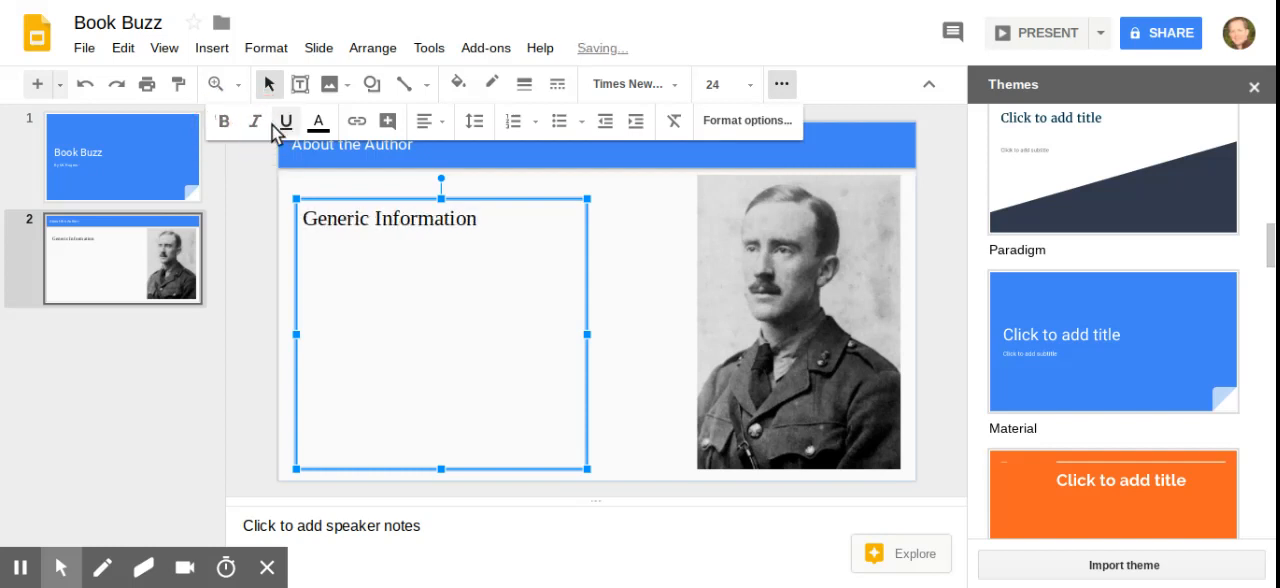
Try underlining only the word "Information" in the text box.
{"action": "double_click", "coordinate": [402, 219]}
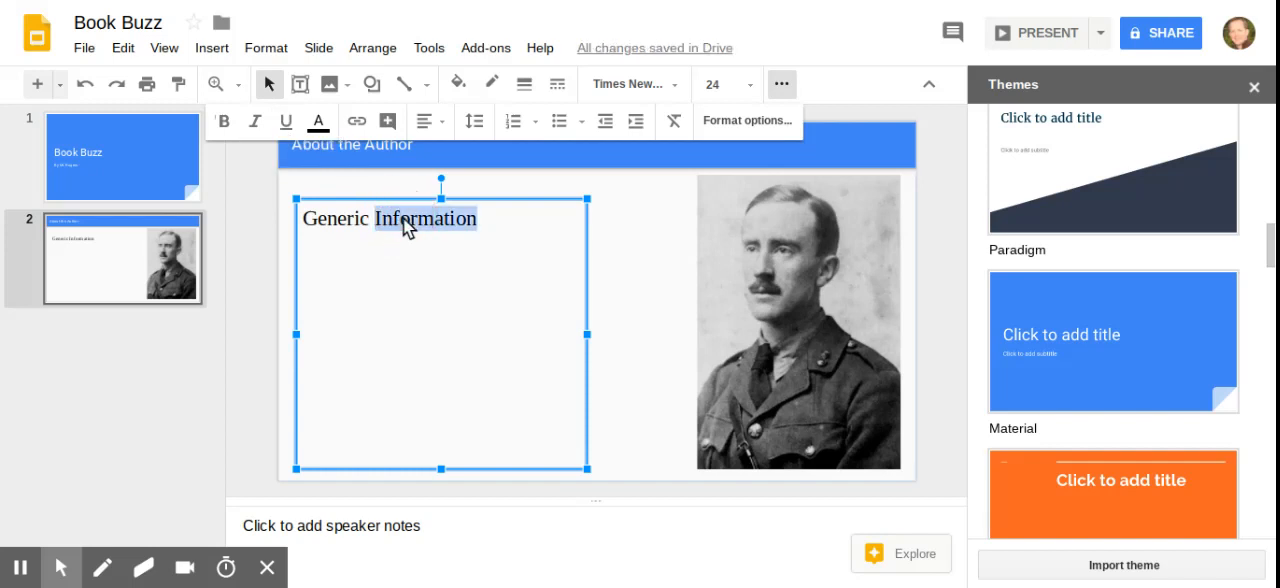
{"action": "left_click", "coordinate": [286, 124]}
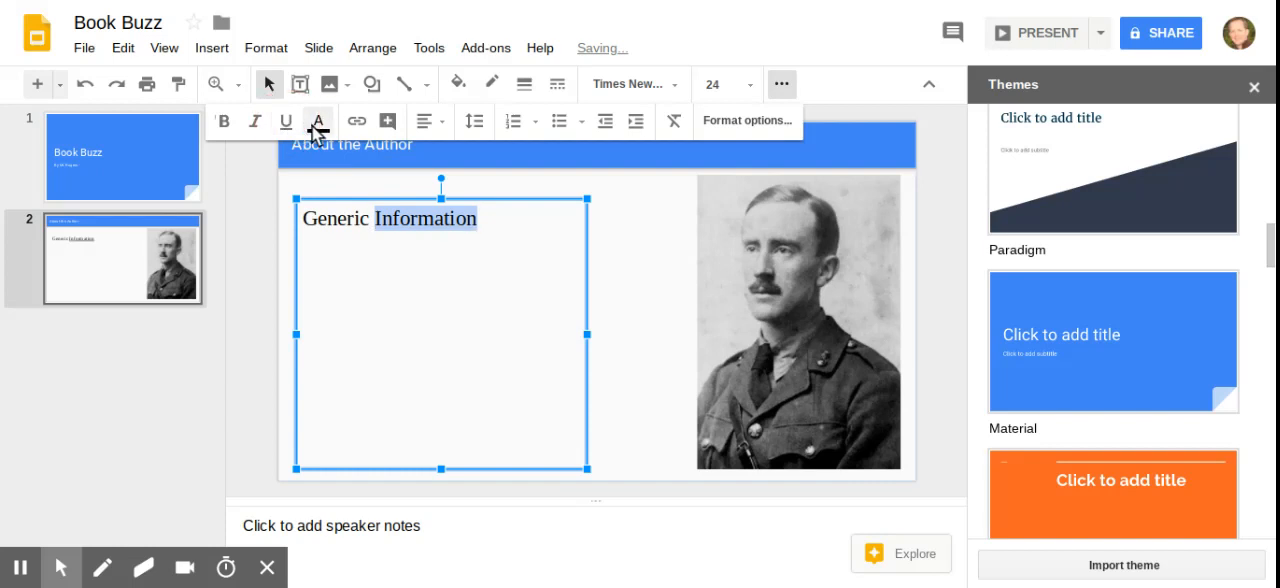
View the text color choices and the alignment options for the selected word "Information".
{"action": "left_click", "coordinate": [321, 124]}
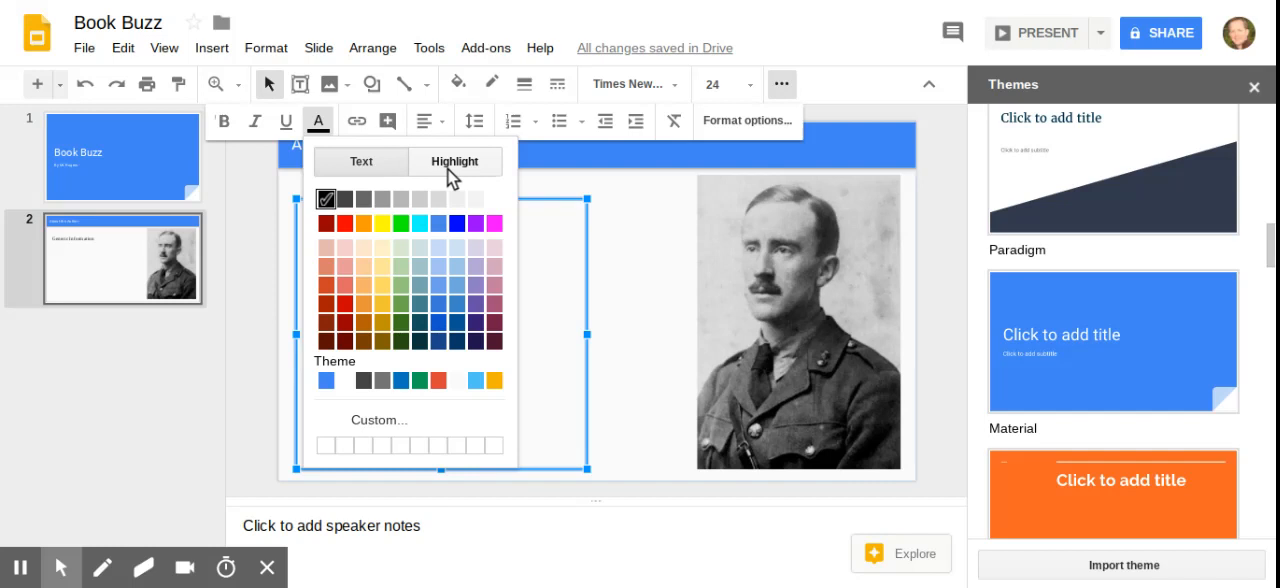
{"action": "left_click", "coordinate": [319, 125]}
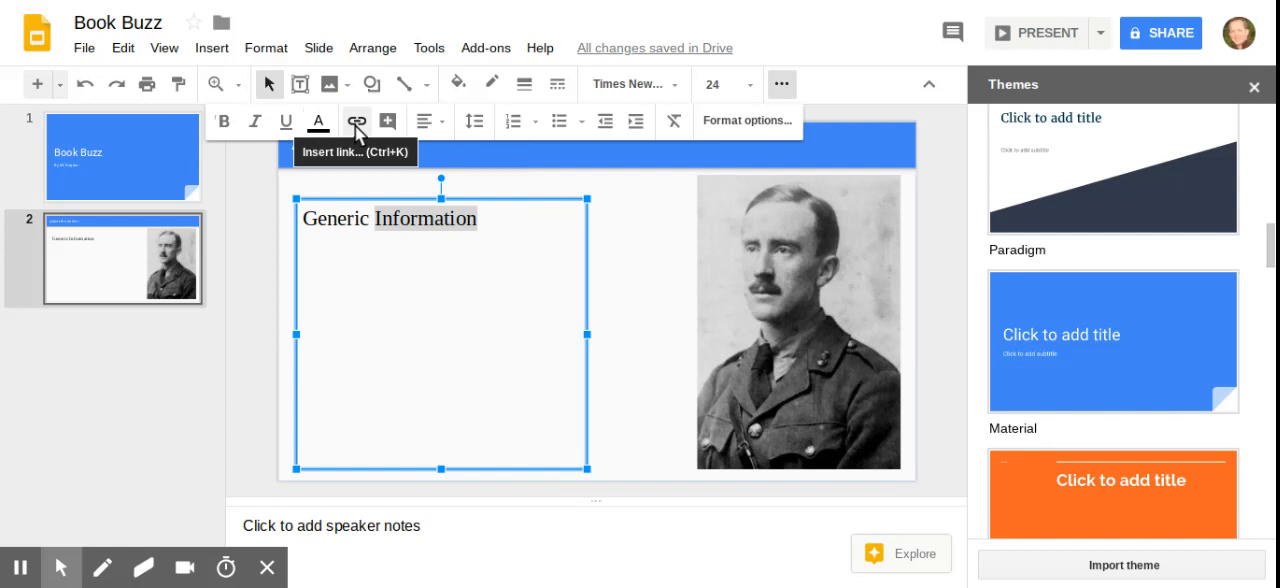
{"action": "left_click", "coordinate": [428, 125]}
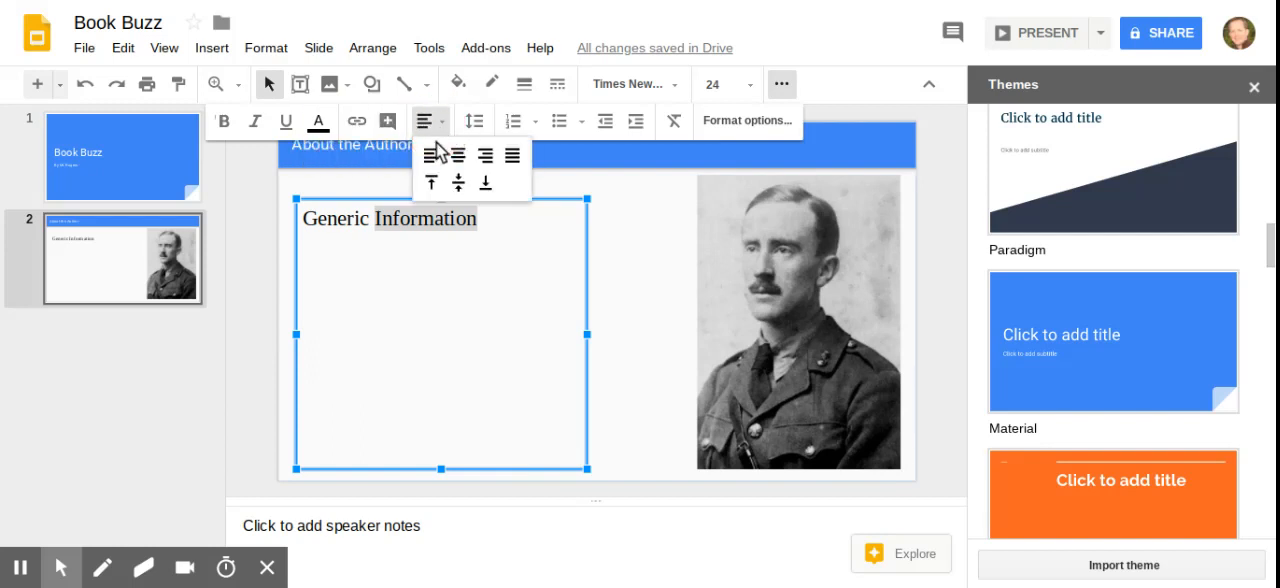